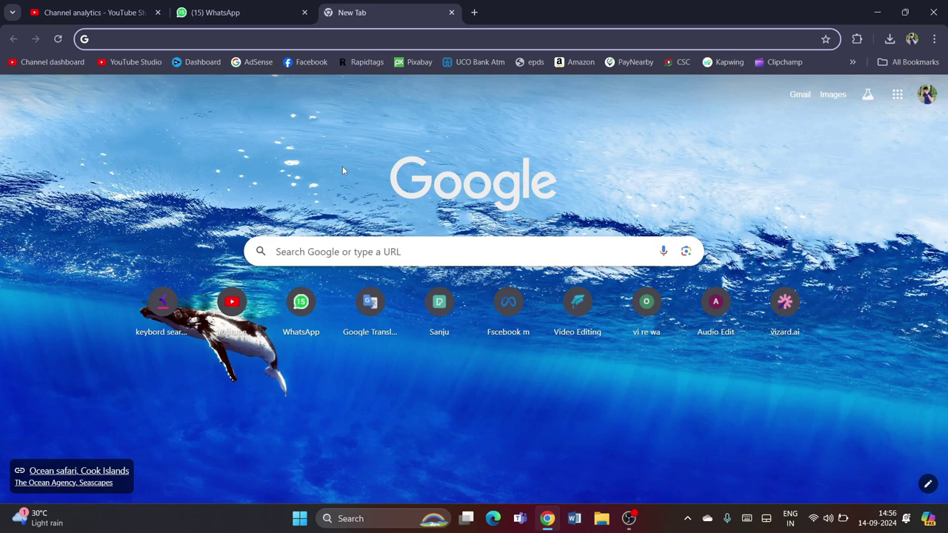
Search Google for sbpdcl using the address-bar suggestion for South Bihar Power Distribution Company
left_click(166, 40)
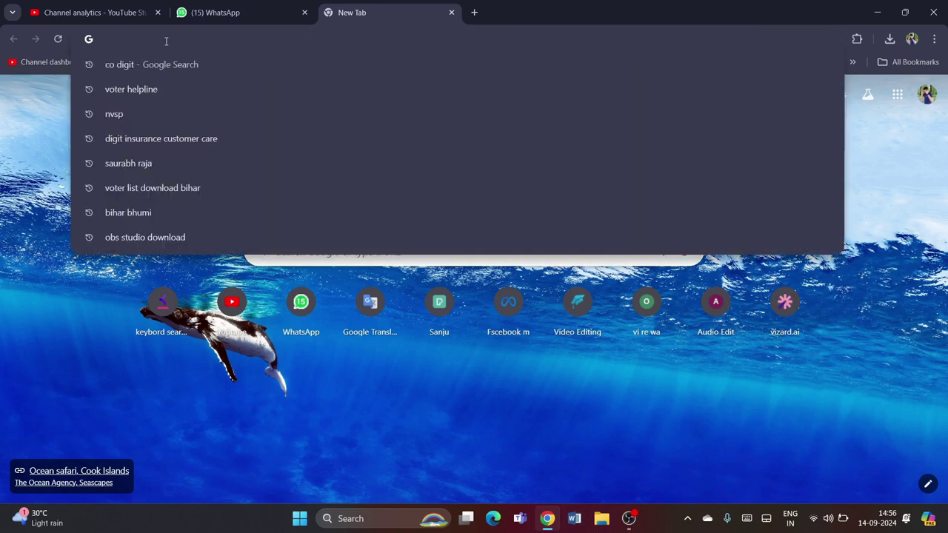
type("sbpd")
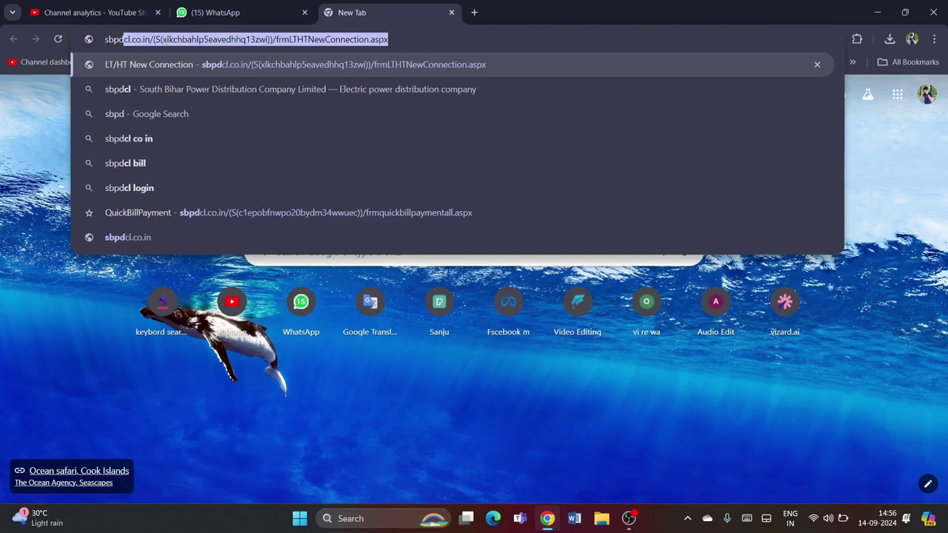
type("c")
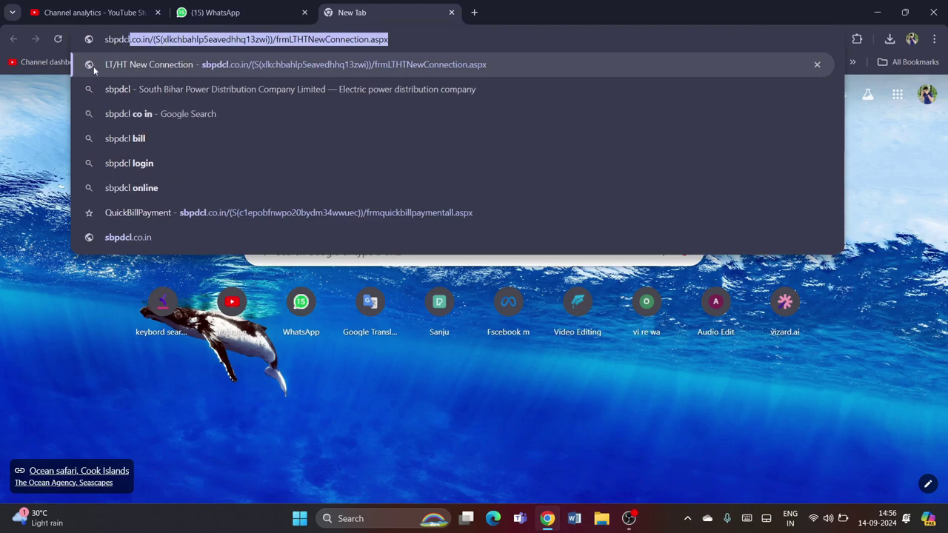
left_click(117, 88)
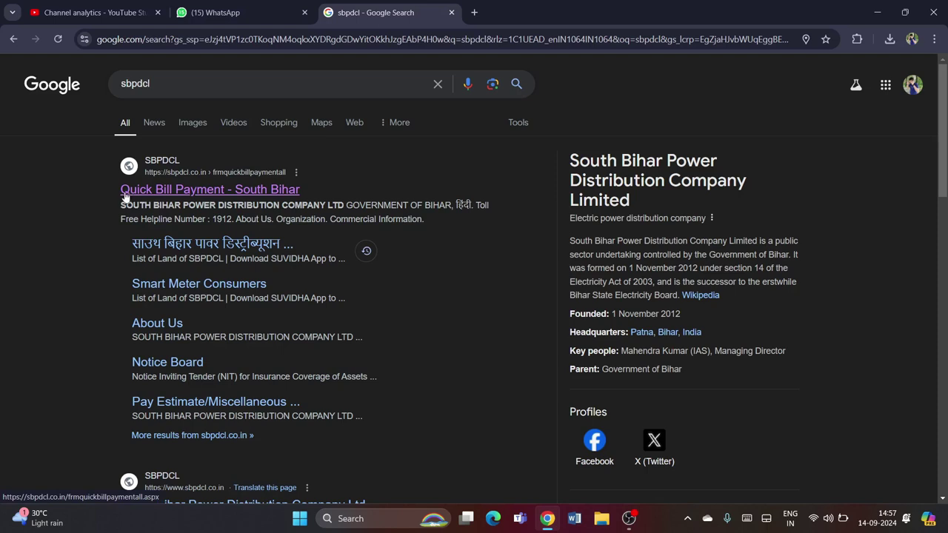
From the Quick Bill Payment result, go to New Connection > New Service Connection
left_click(280, 191)
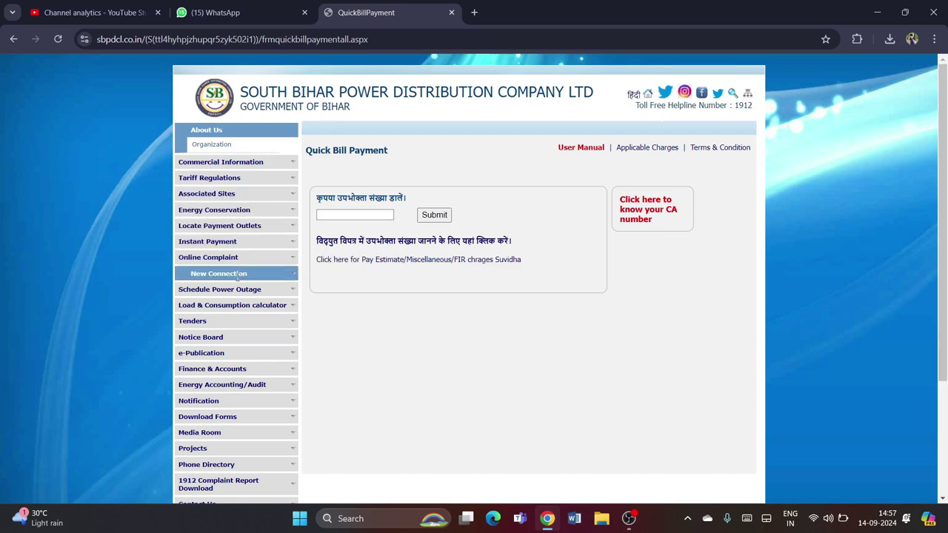
left_click(274, 280)
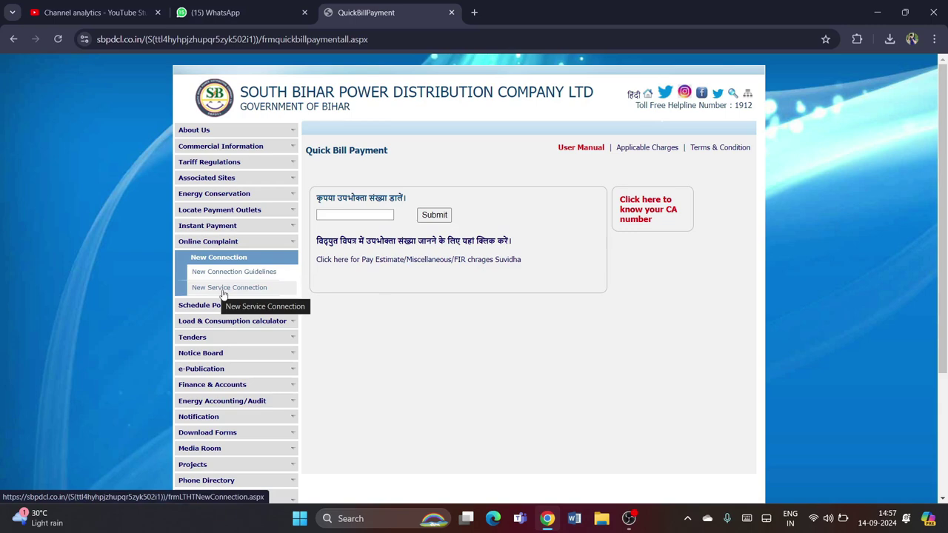
left_click(225, 293)
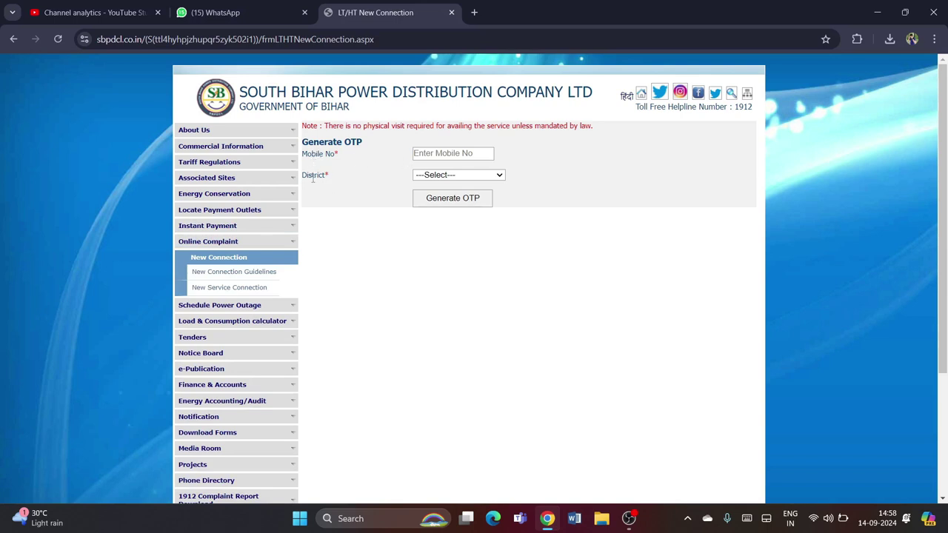
Enter the applicant's mobile number from autofill, choose district BANKA, and generate the OTP
left_click(435, 152)
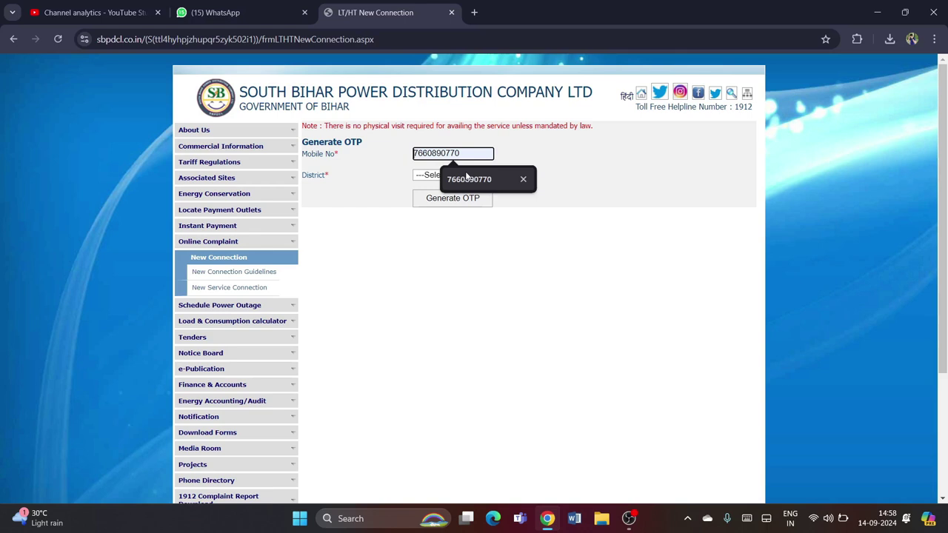
key("Tab")
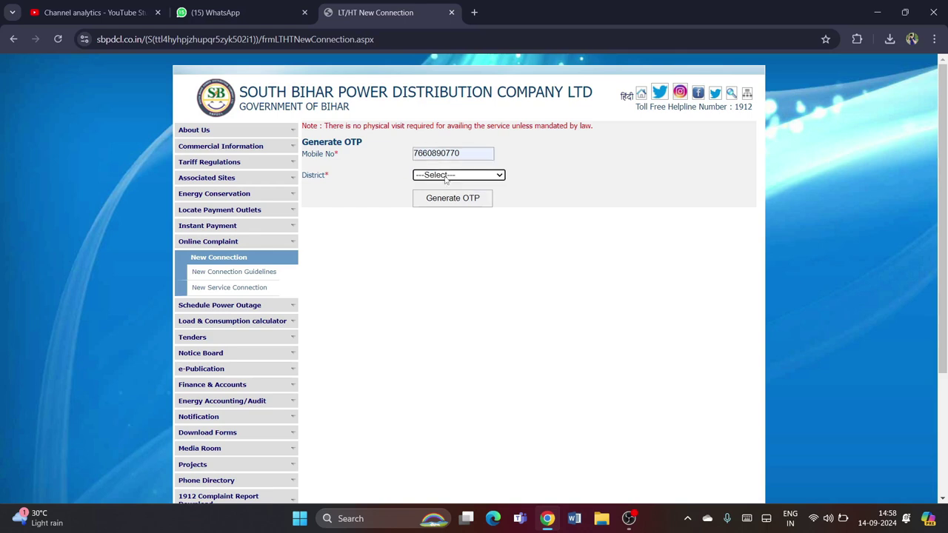
left_click(445, 178)
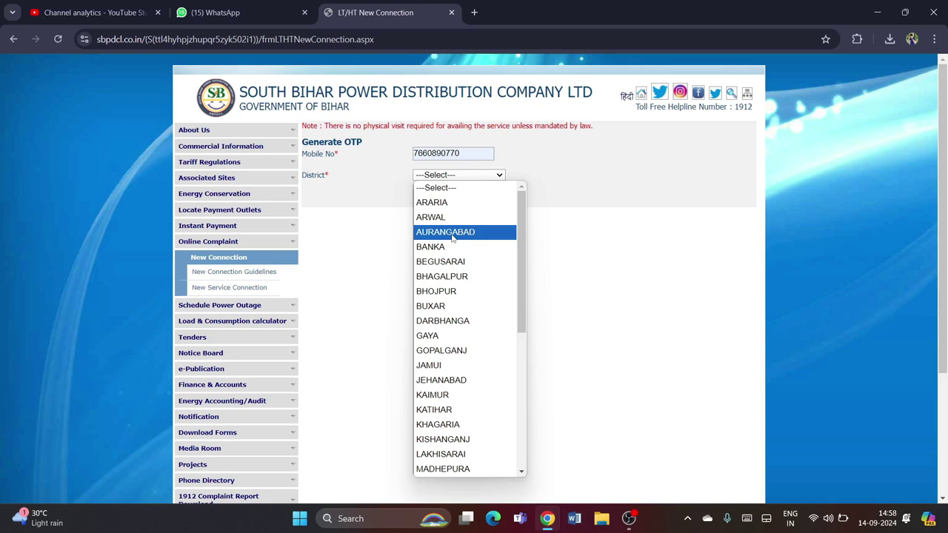
left_click(443, 249)
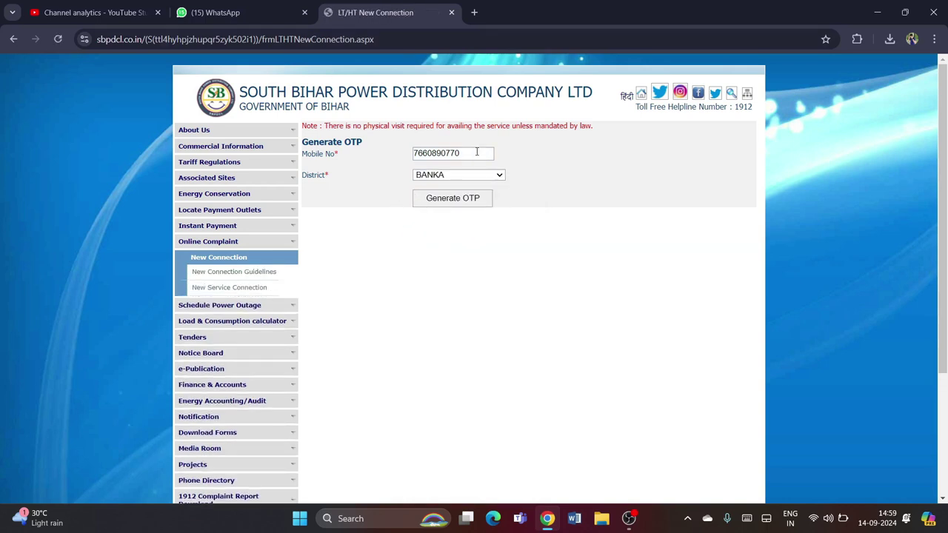
left_click(437, 203)
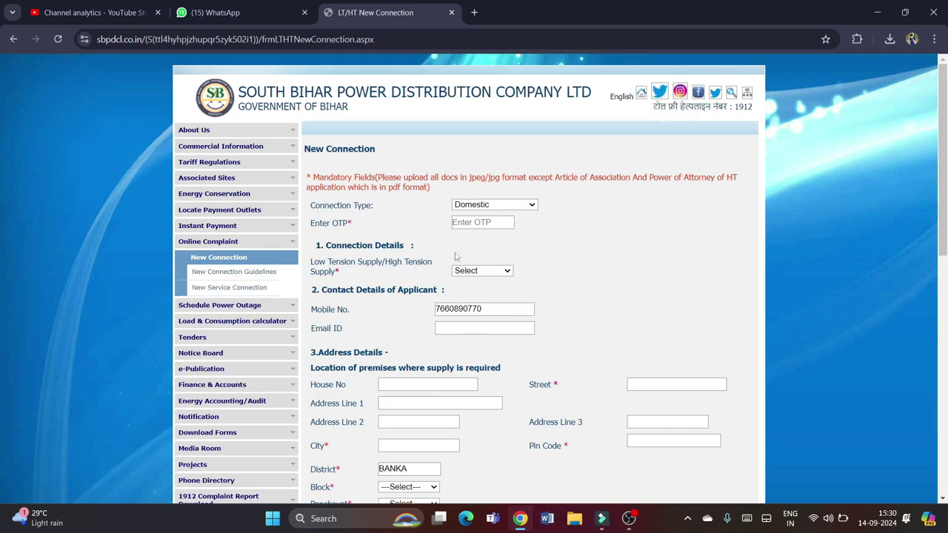
left_click_drag(311, 211, 402, 209)
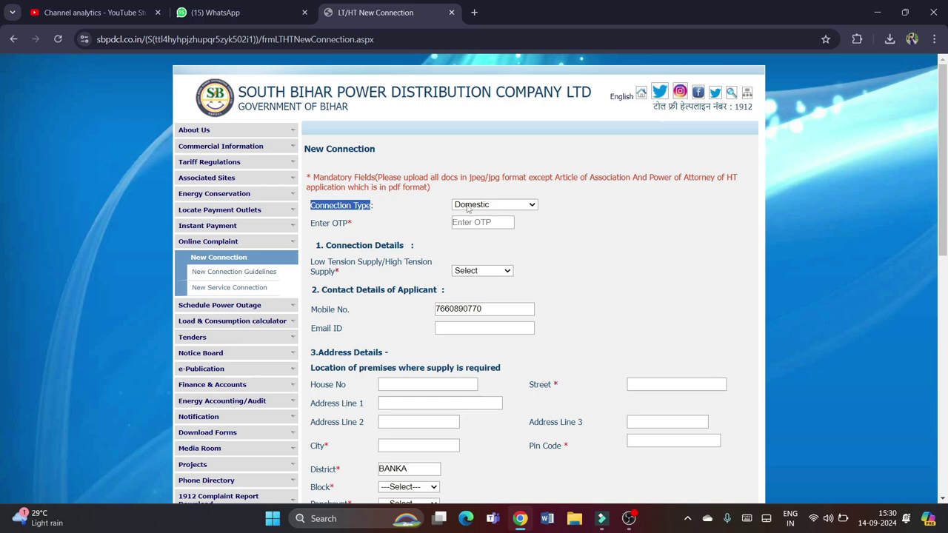
left_click(467, 210)
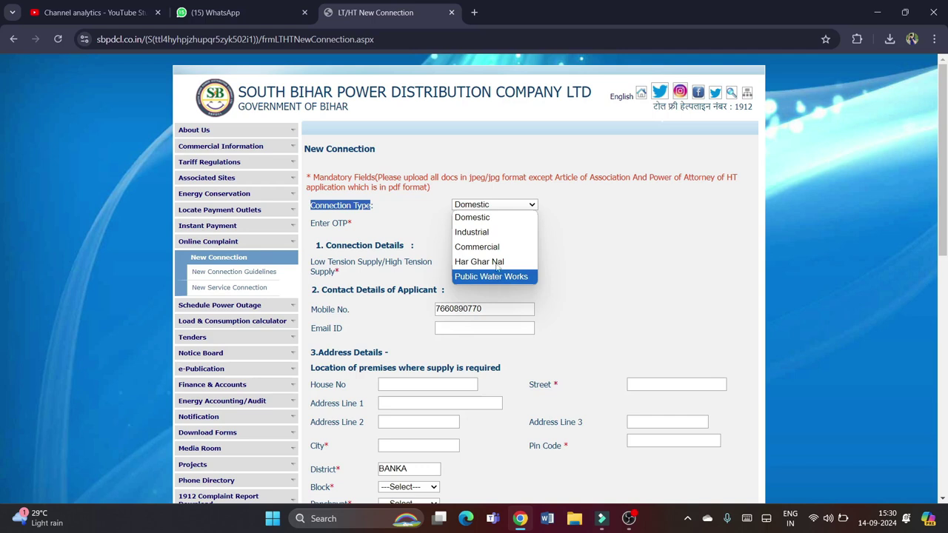
left_click(487, 218)
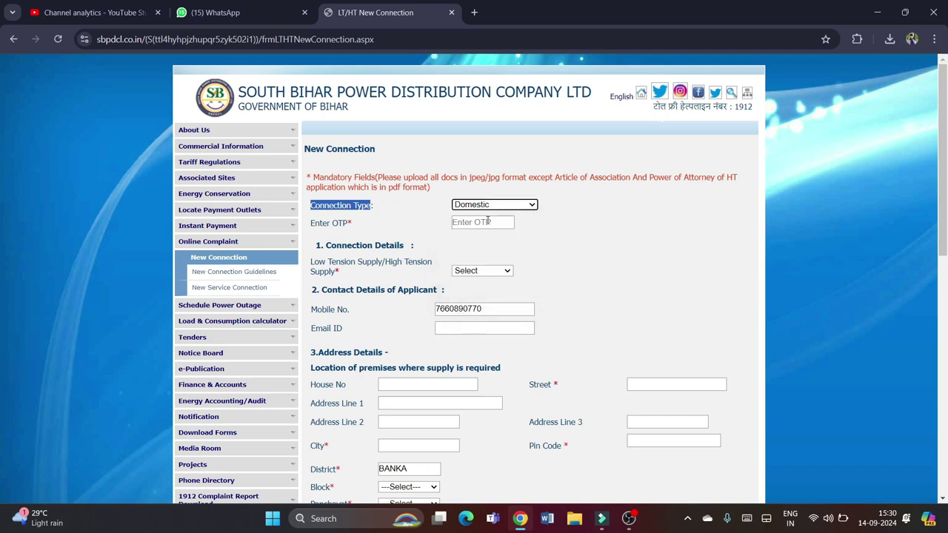
left_click(526, 211)
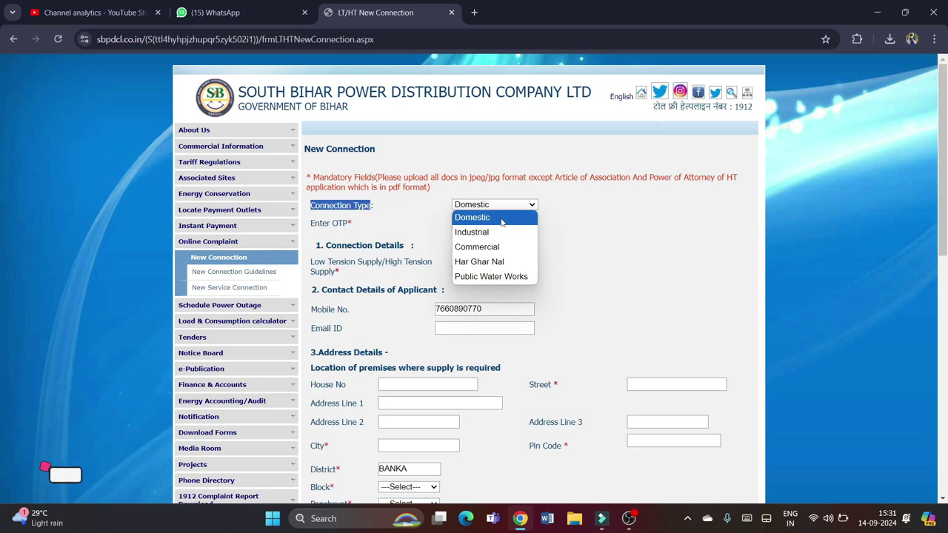
left_click(502, 219)
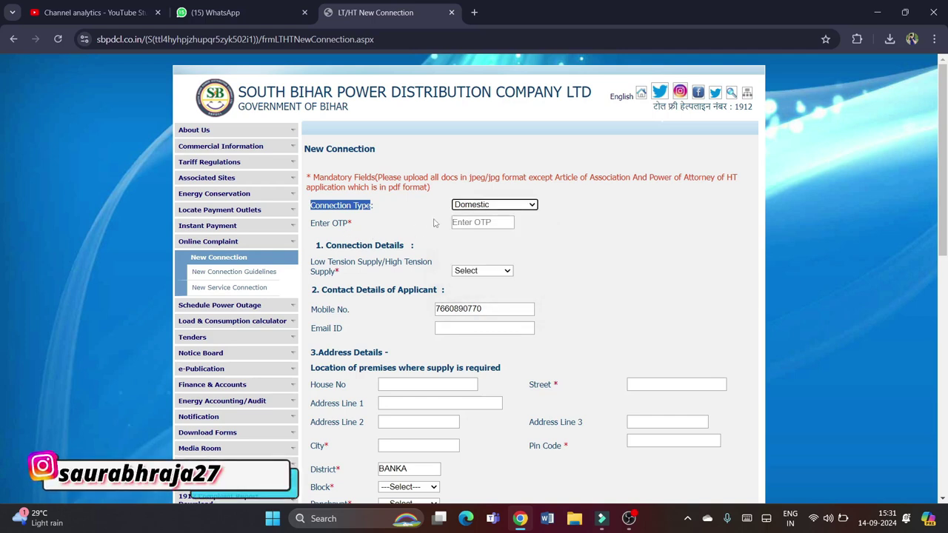
left_click(483, 222)
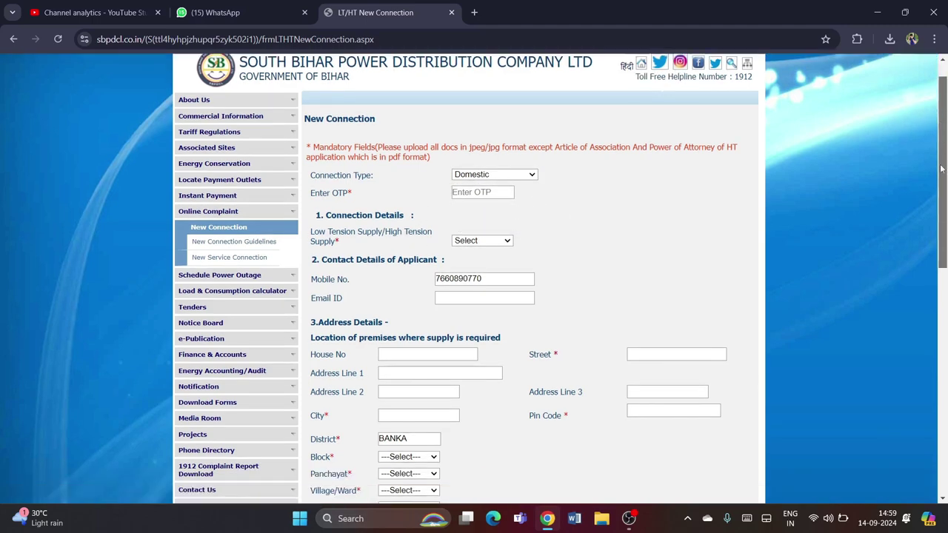
Set the Low Tension/High Tension Supply dropdown to LT
scroll(942, 191, "down", 1)
scroll(942, 191, "down", 1)
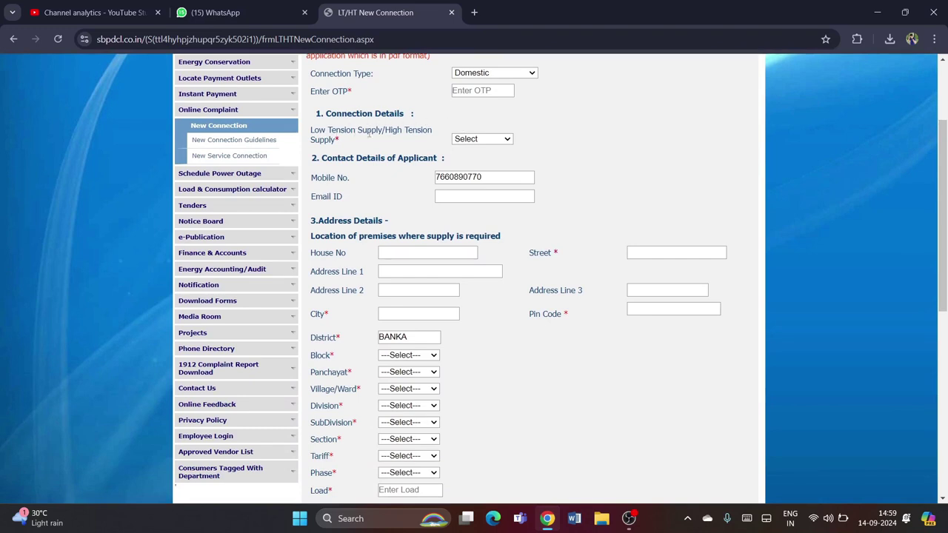
left_click(476, 141)
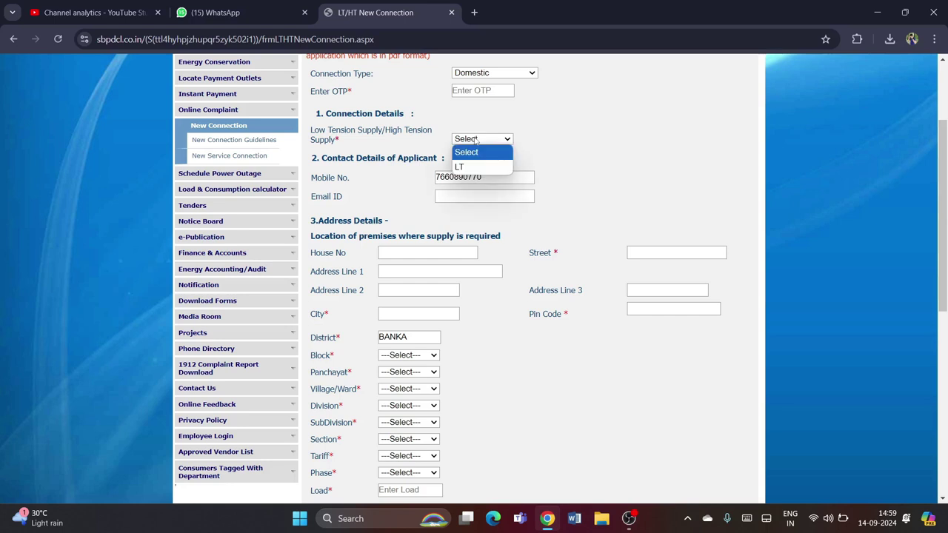
left_click(468, 166)
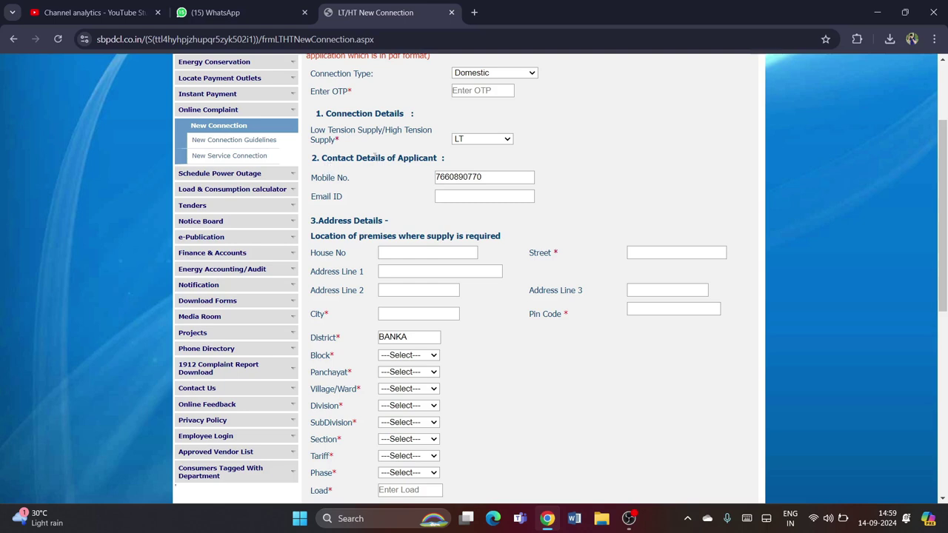
left_click(464, 177)
left_click(443, 197)
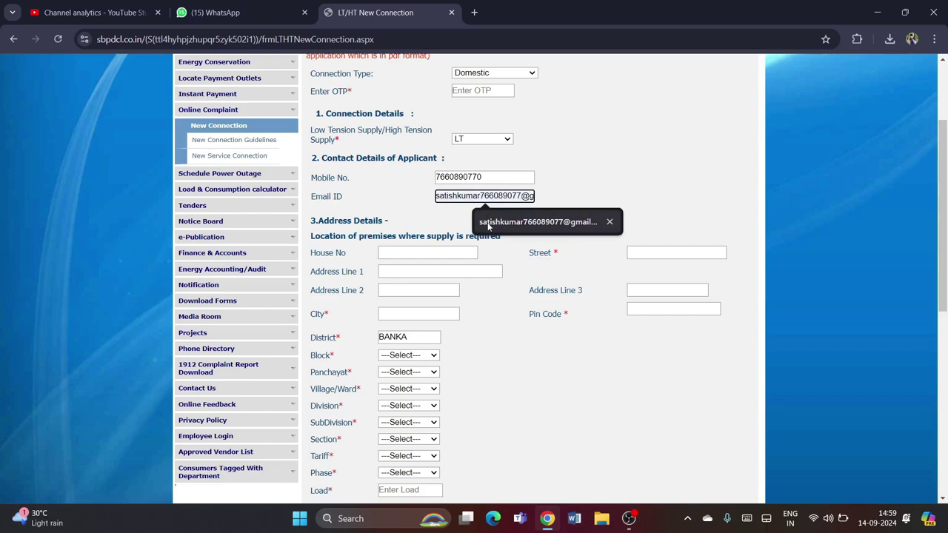
left_click(405, 190)
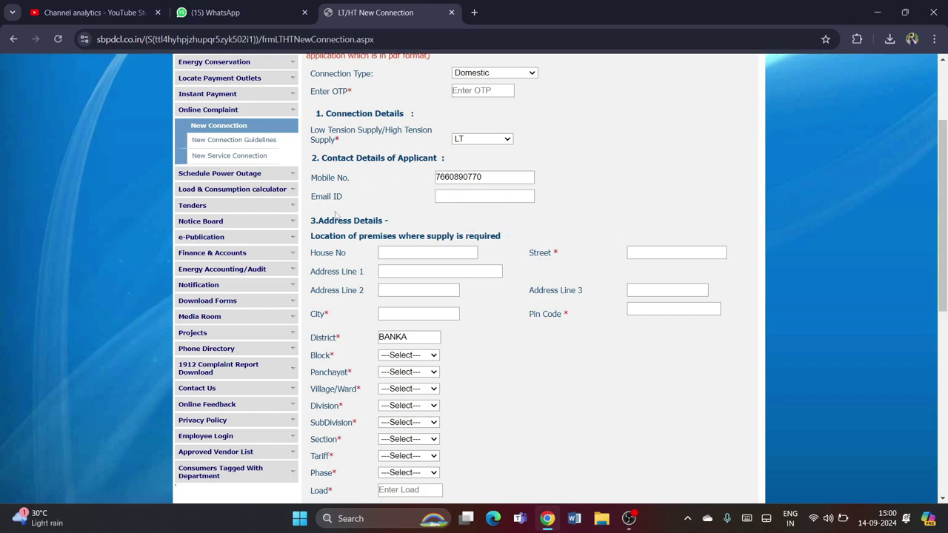
left_click(450, 197)
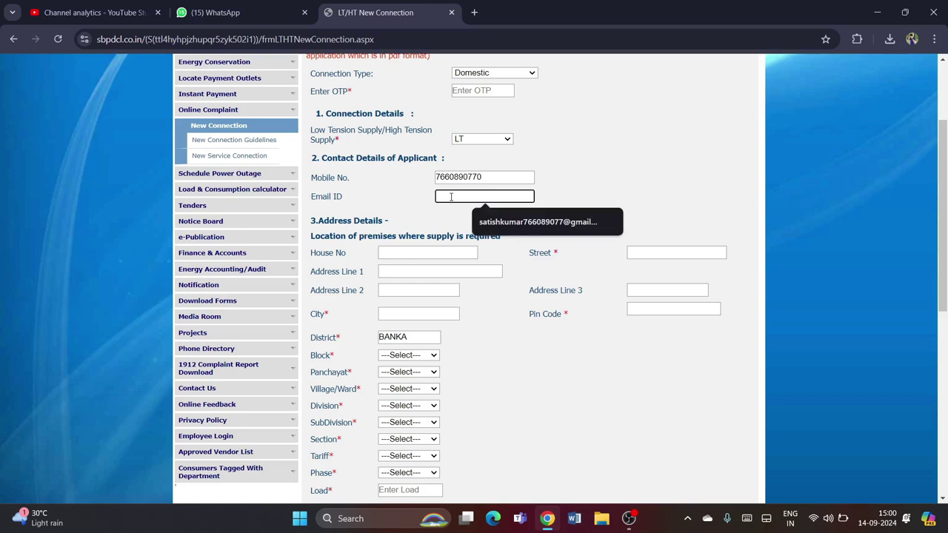
left_click(498, 217)
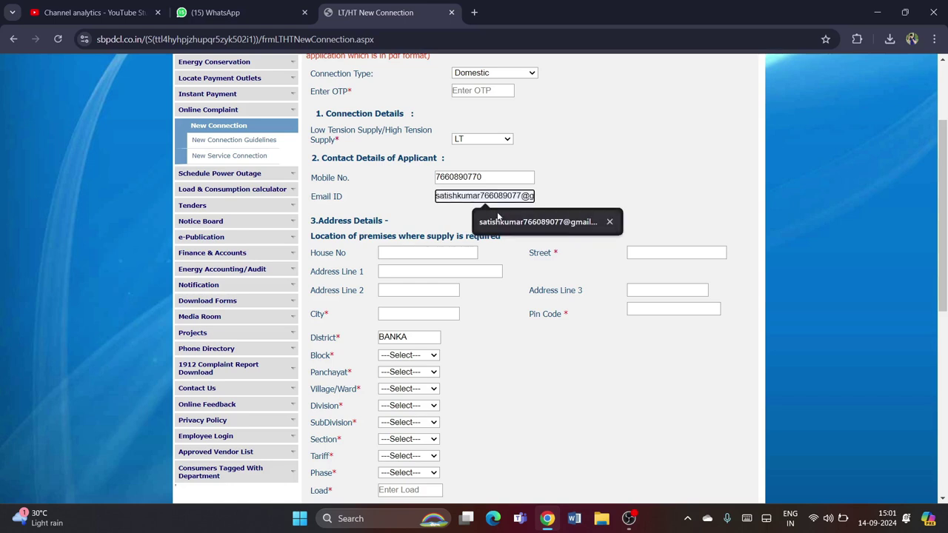
left_click(419, 208)
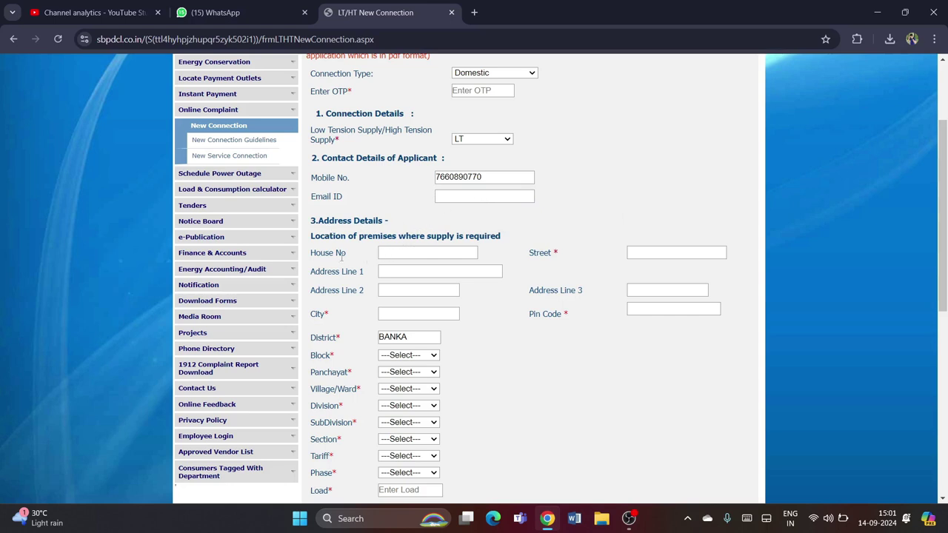
left_click(397, 255)
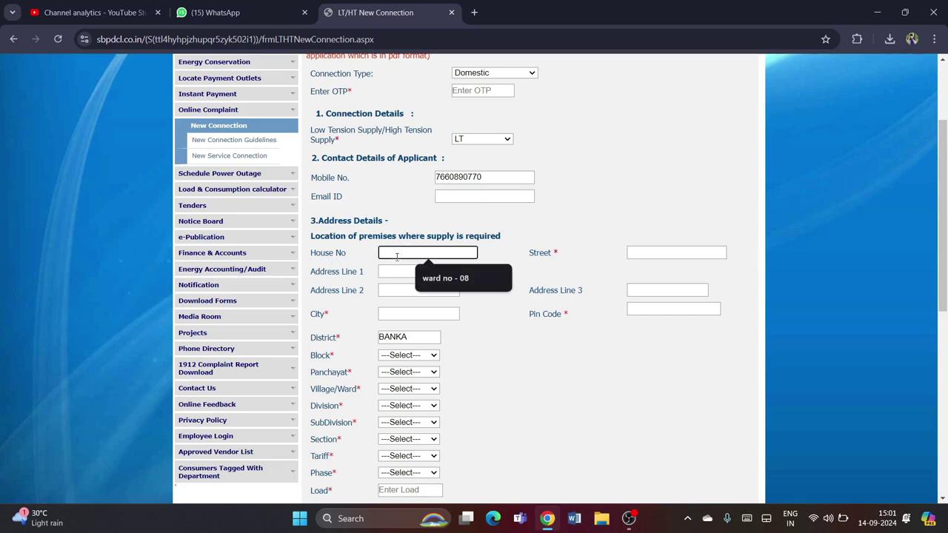
left_click(380, 253)
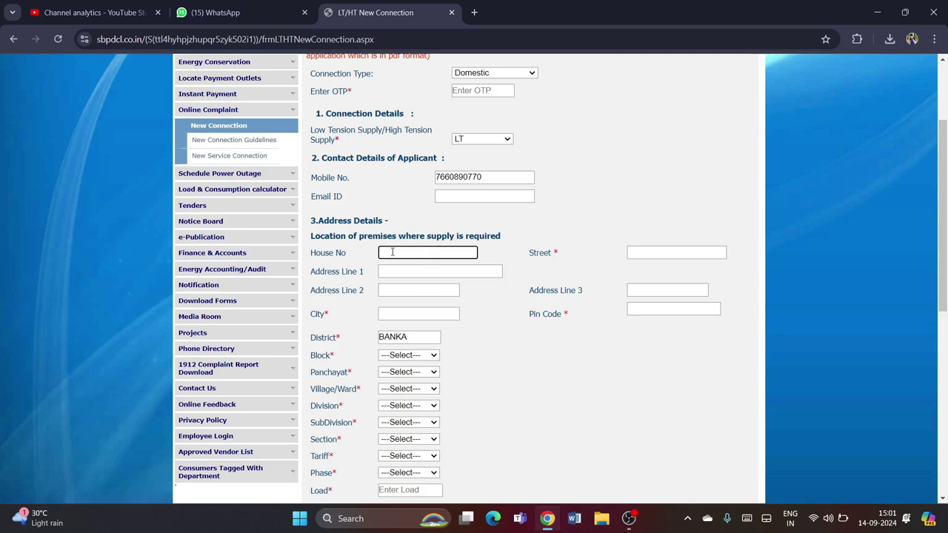
left_click(393, 252)
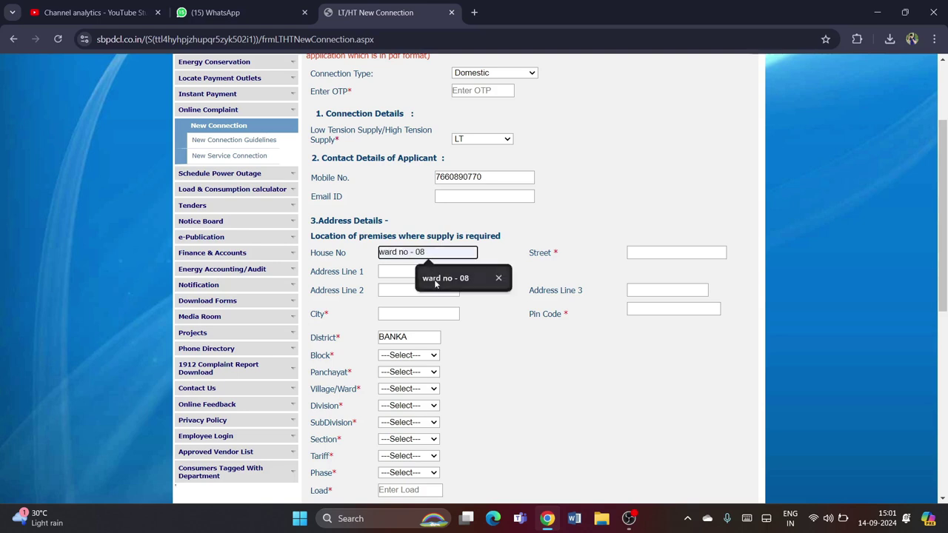
left_click(435, 281)
left_click(644, 252)
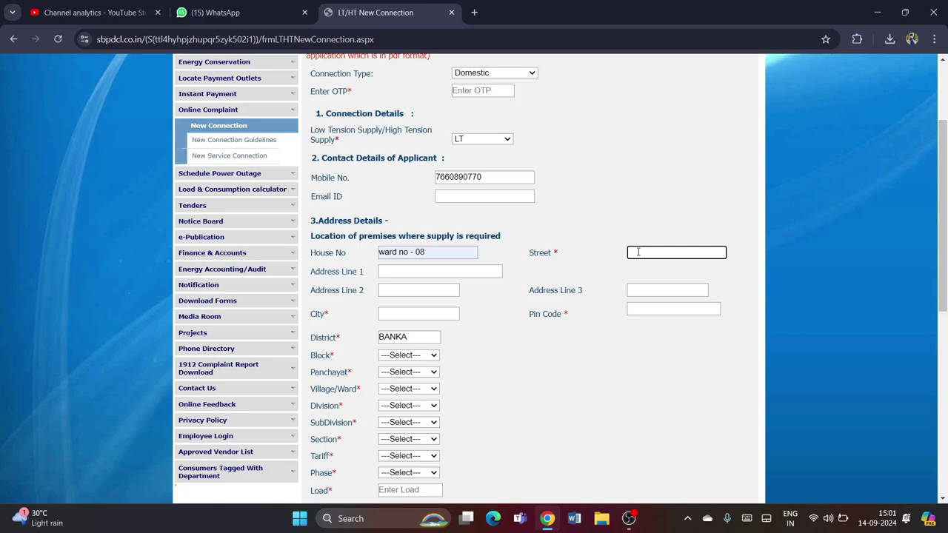
left_click(411, 272)
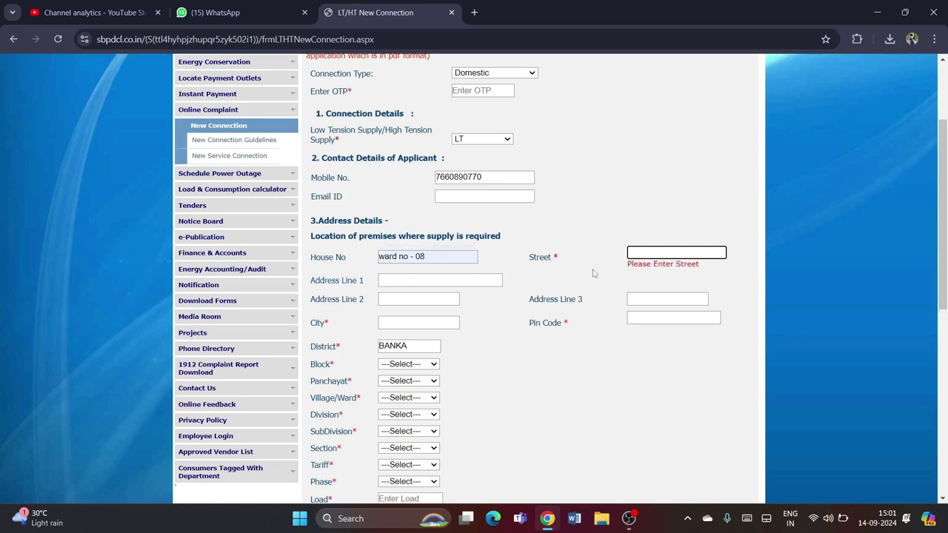
left_click(667, 253)
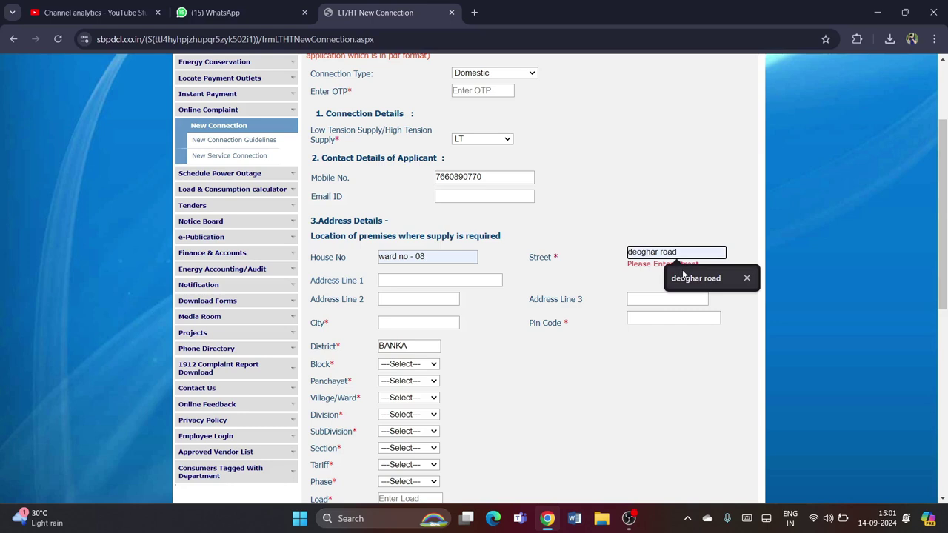
left_click(682, 278)
left_click(465, 271)
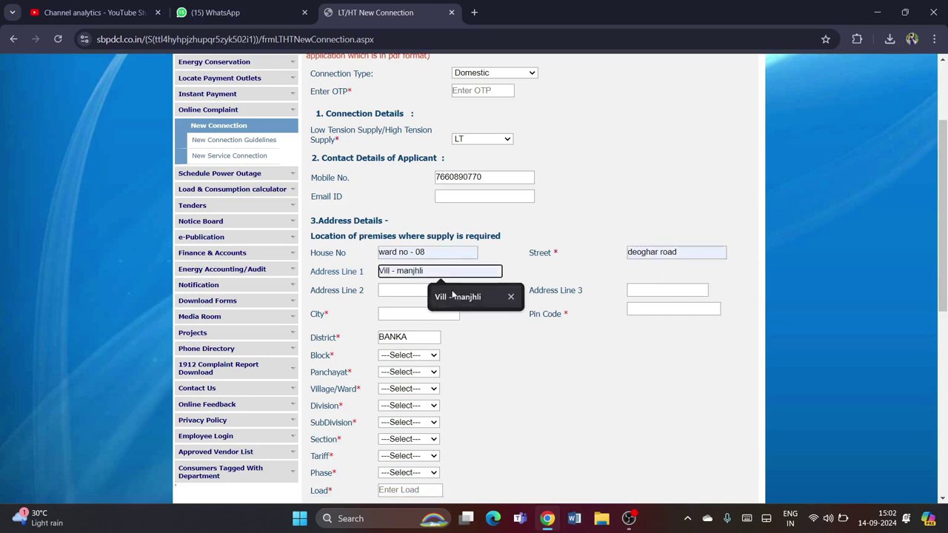
left_click(453, 295)
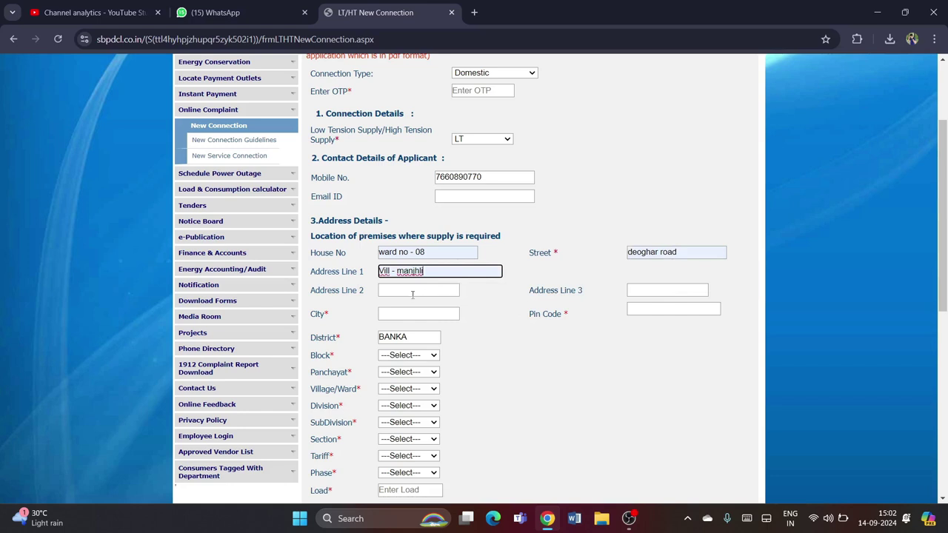
left_click(413, 295)
left_click(430, 313)
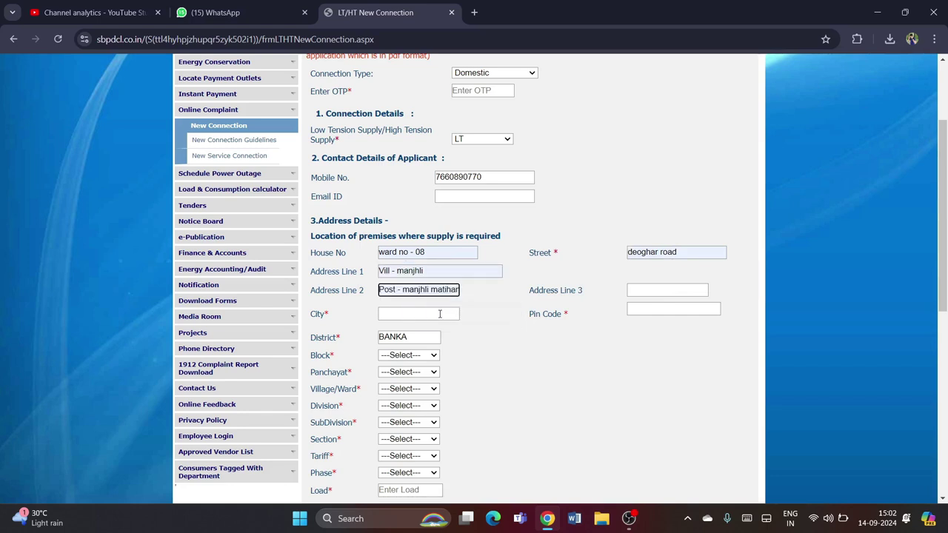
left_click(657, 290)
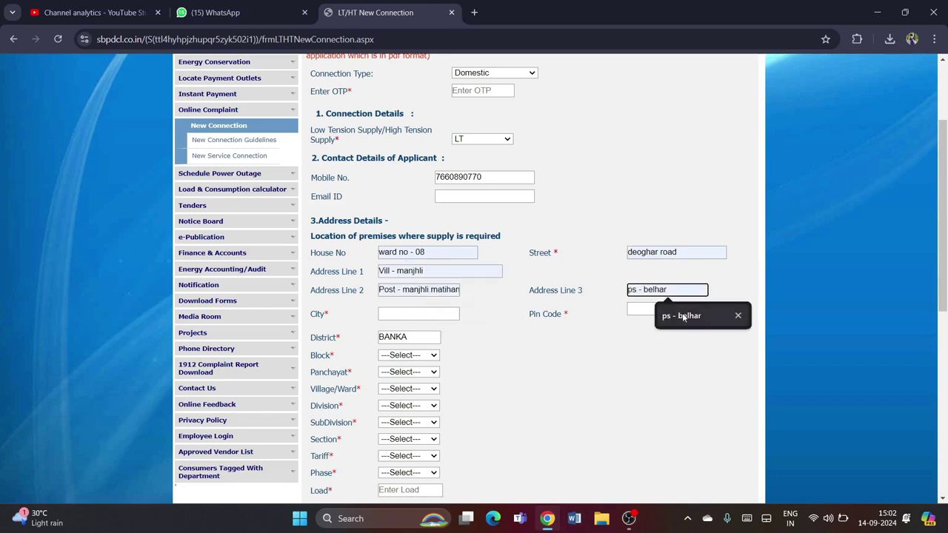
left_click(682, 316)
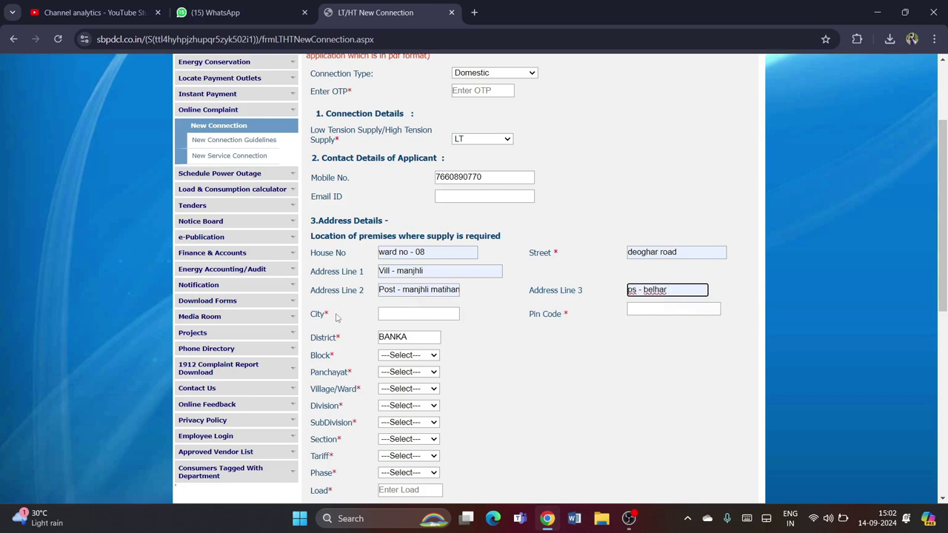
Set the city to banka and the pin code to 813202
left_click(398, 317)
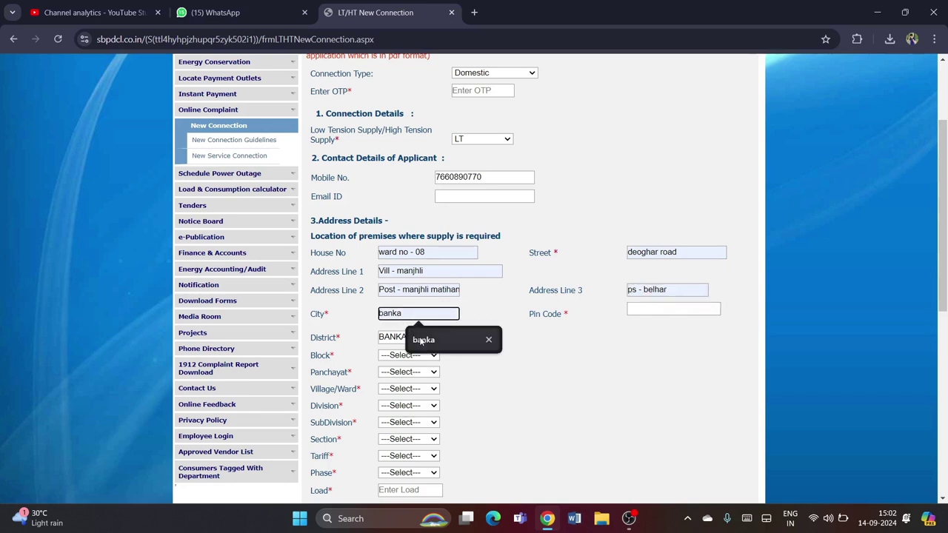
left_click(420, 339)
key("BackSpace")
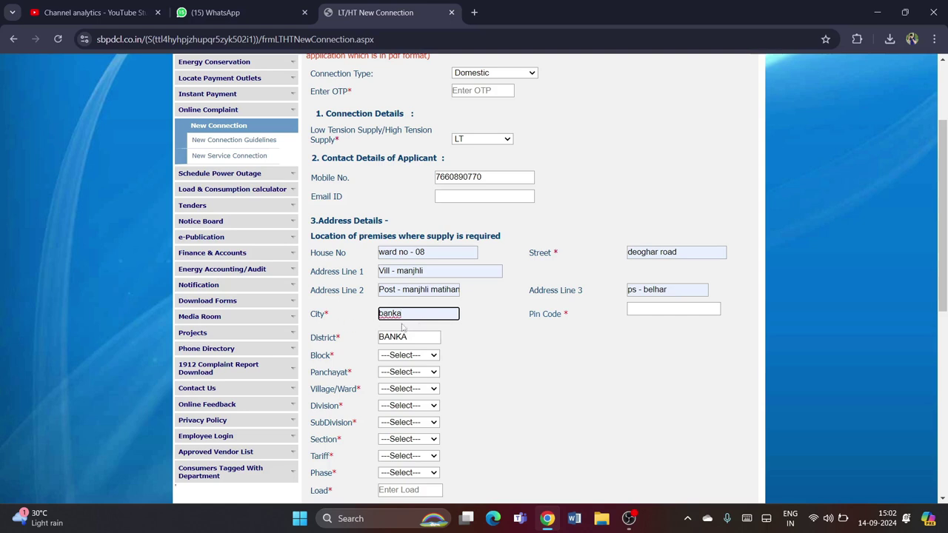
type("e")
left_click(649, 314)
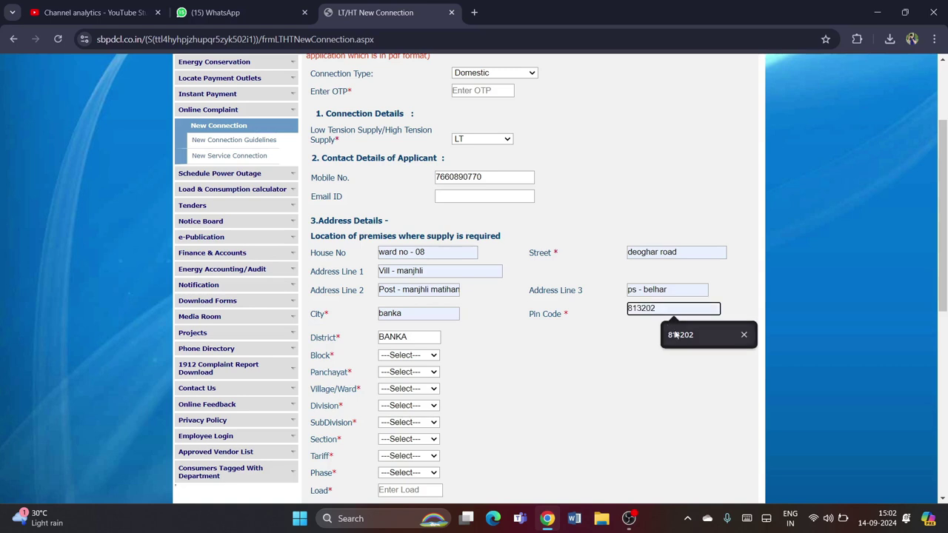
left_click(676, 336)
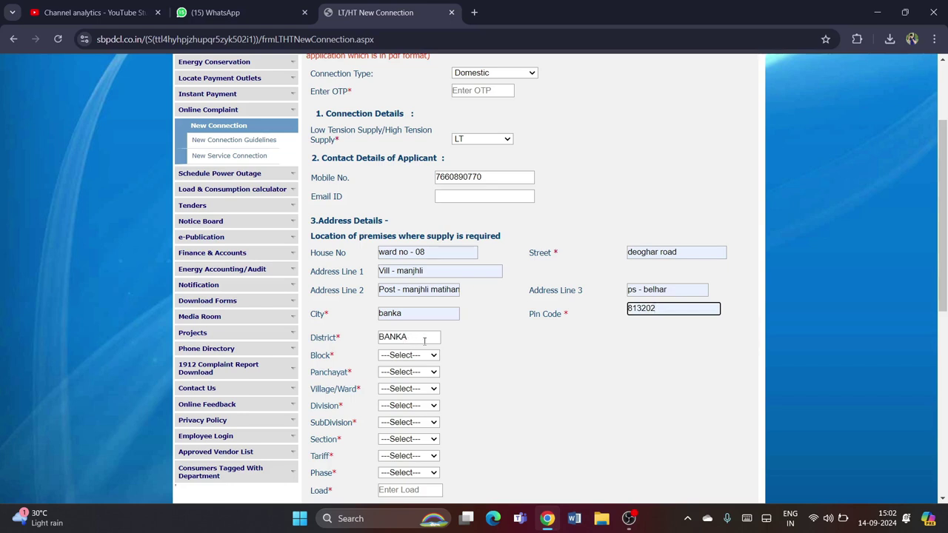
left_click(405, 356)
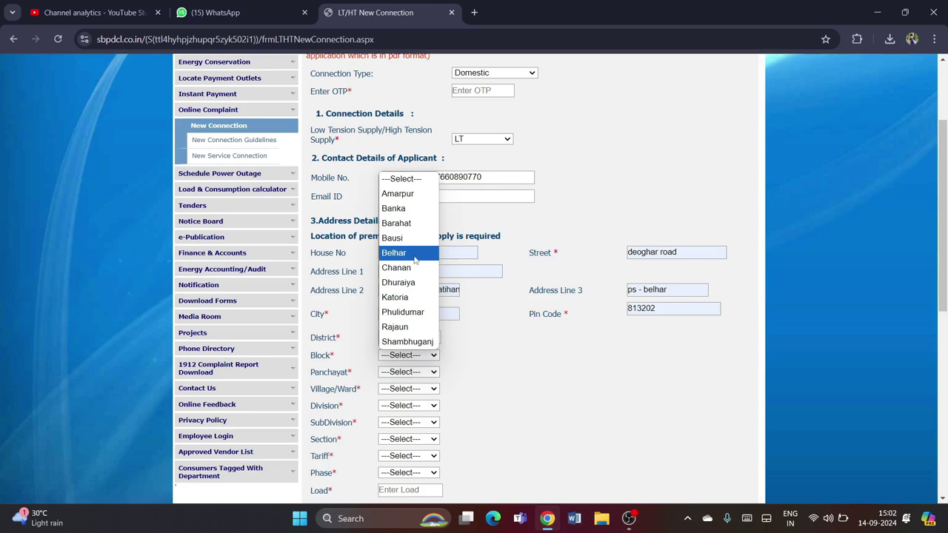
Choose block Belhar, panchayat GHORBAHIYAR and village/ward Ghorbahiar
left_click(415, 253)
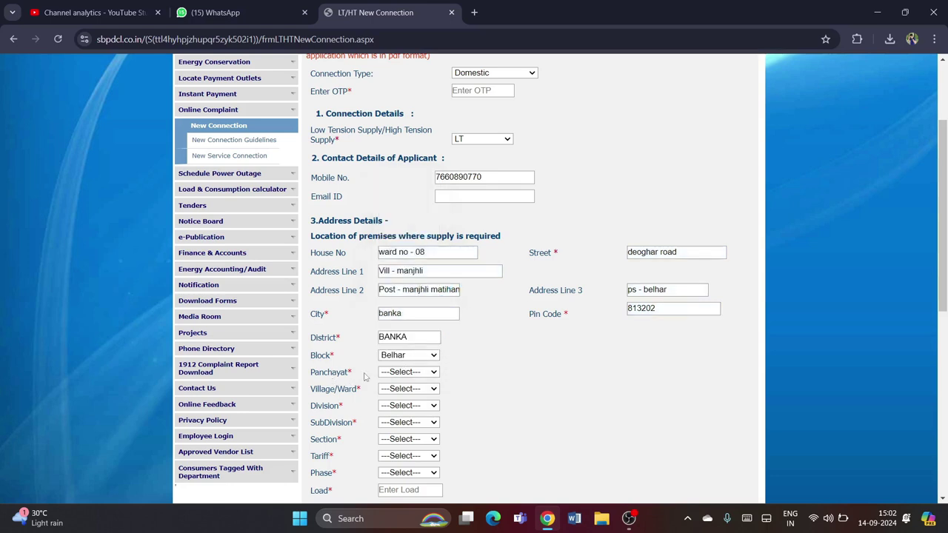
left_click(386, 377)
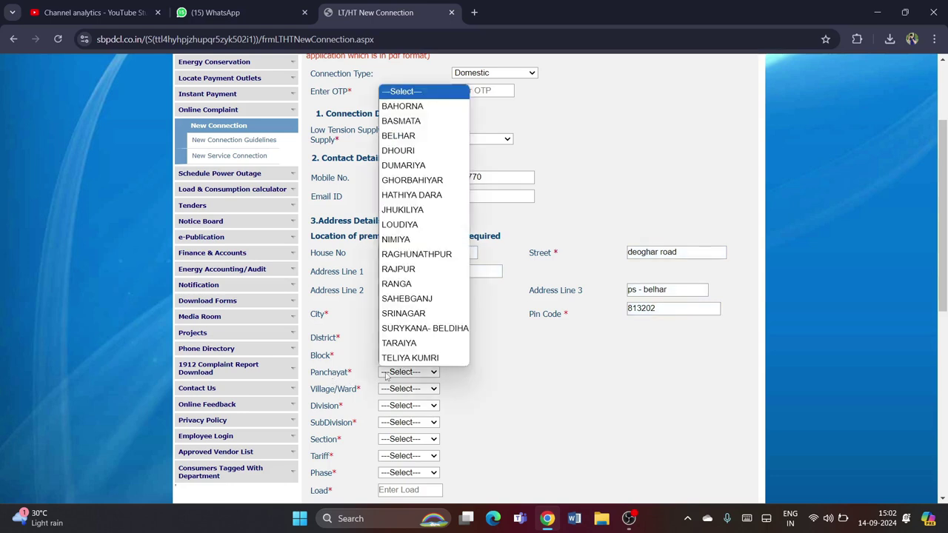
left_click(424, 180)
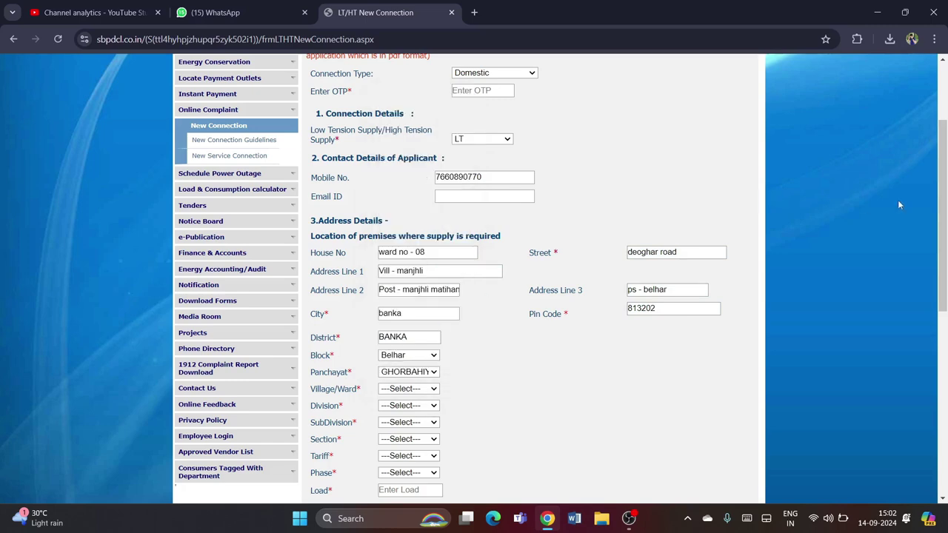
scroll(935, 202, "down", 2)
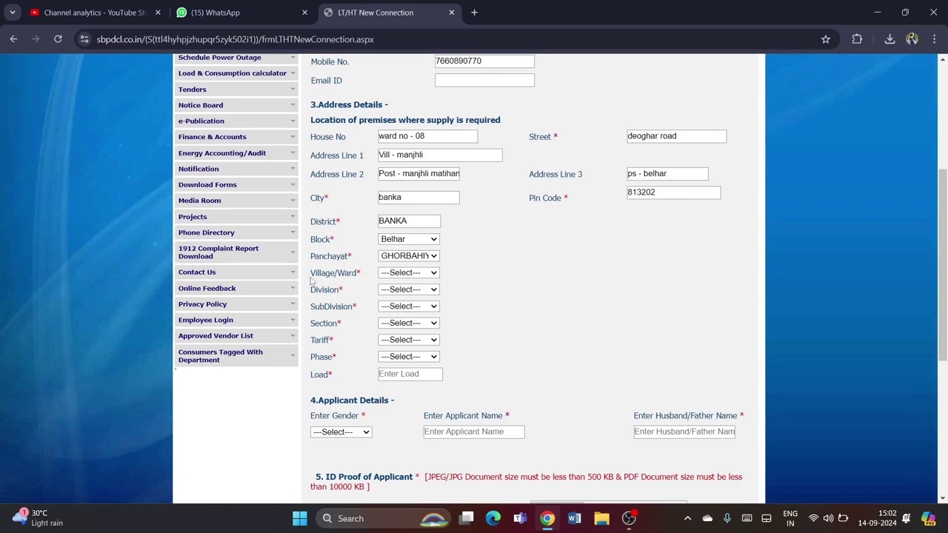
left_click(402, 274)
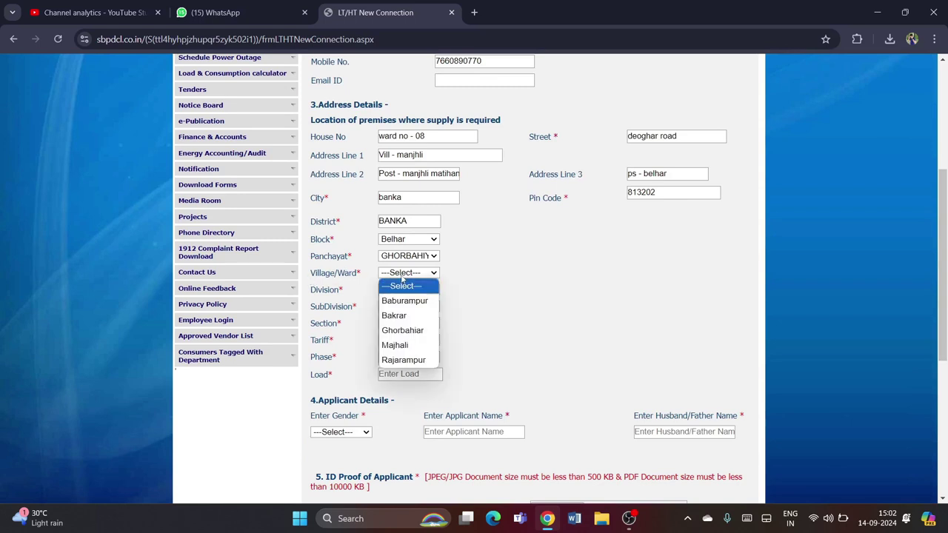
left_click(419, 279)
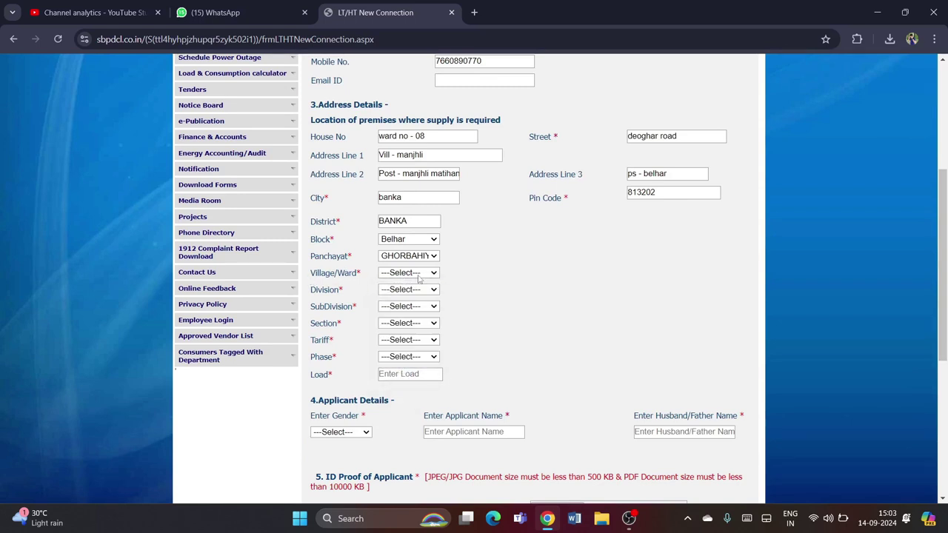
left_click(419, 279)
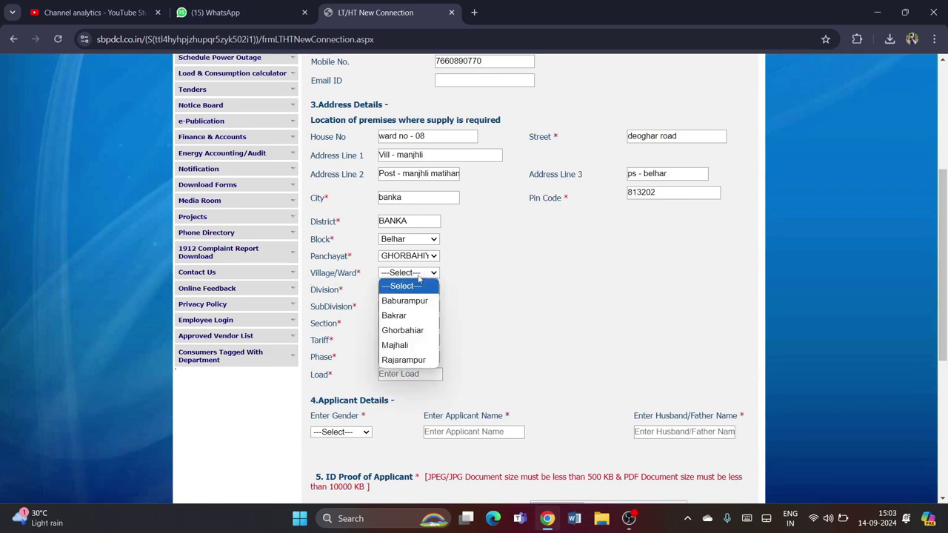
left_click(404, 330)
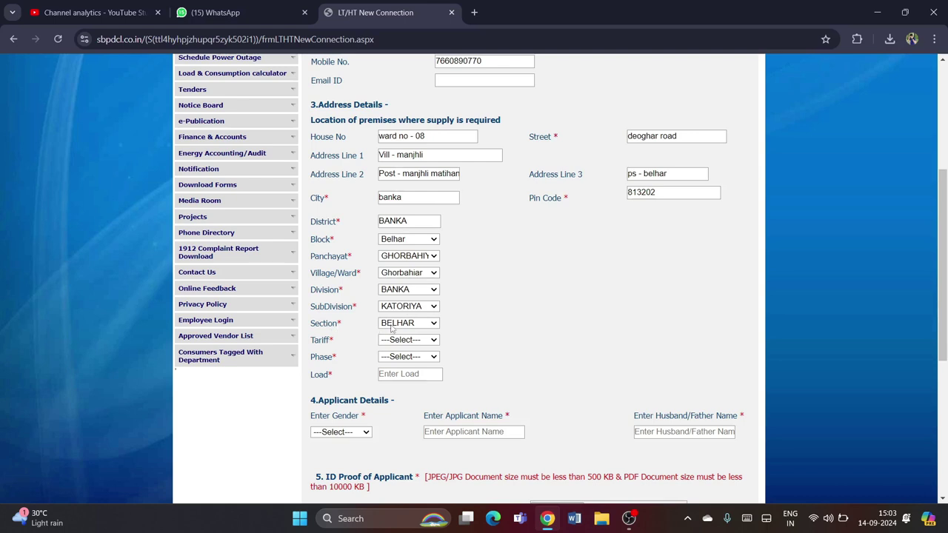
Verify the auto-filled Section BELHAR, SubDivision KATORIYA and Division BANKA without changing them
left_click(393, 326)
left_click(419, 307)
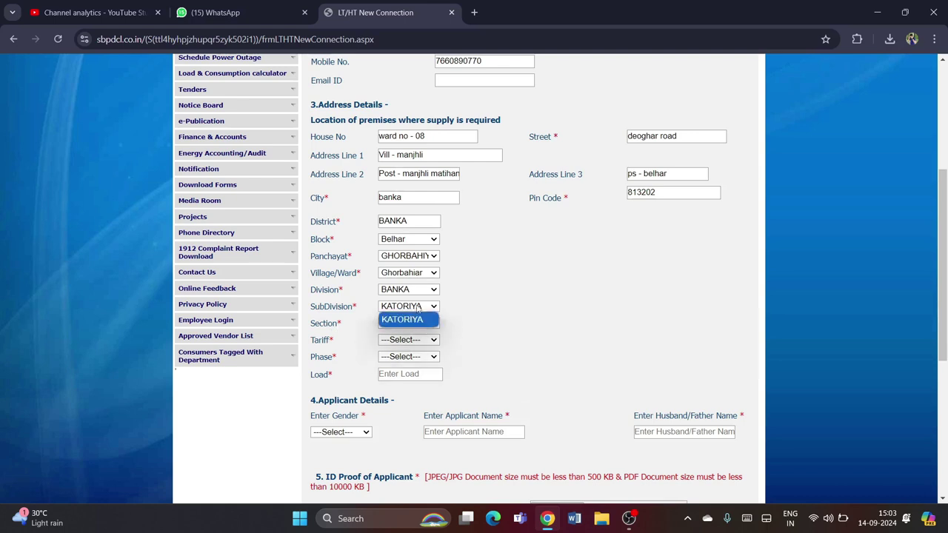
left_click(407, 289)
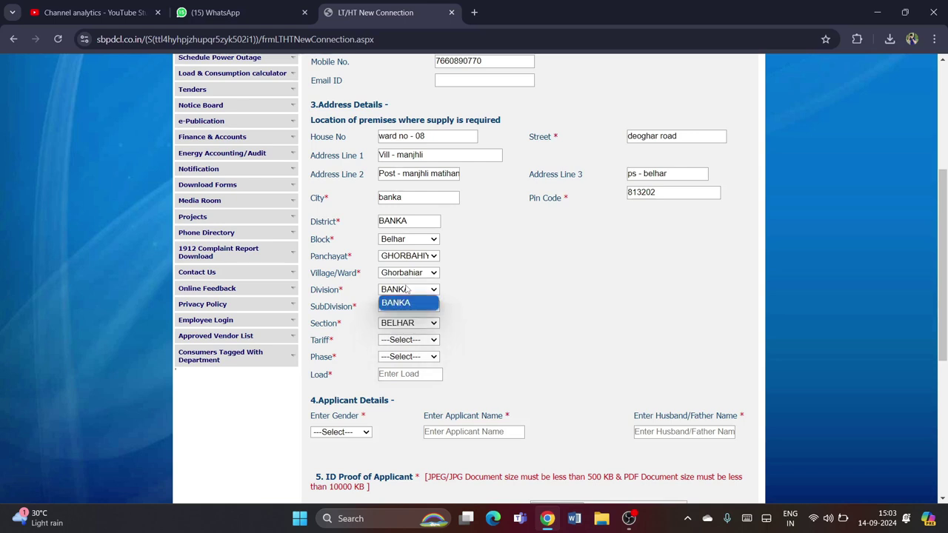
left_click(480, 307)
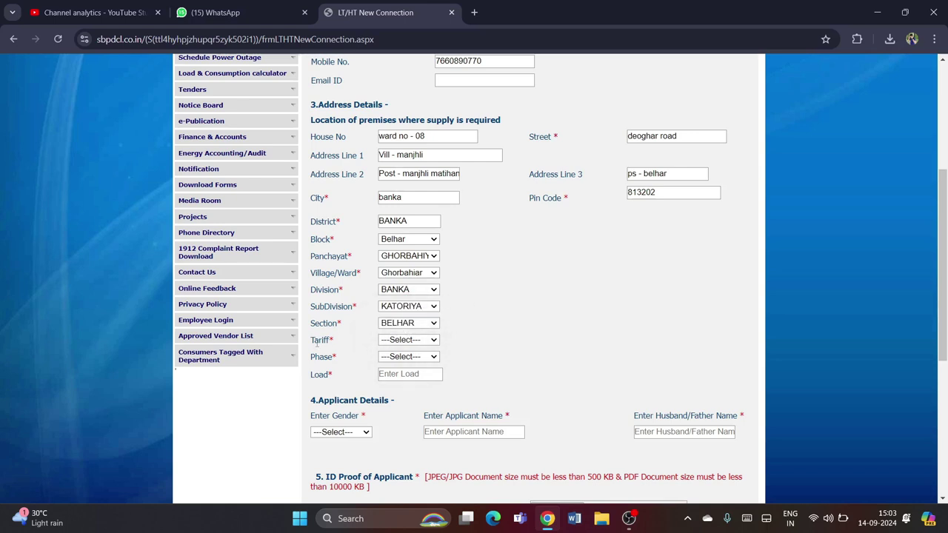
Choose DS1D in the Tariff dropdown and 1 in the Phase dropdown
left_click(391, 344)
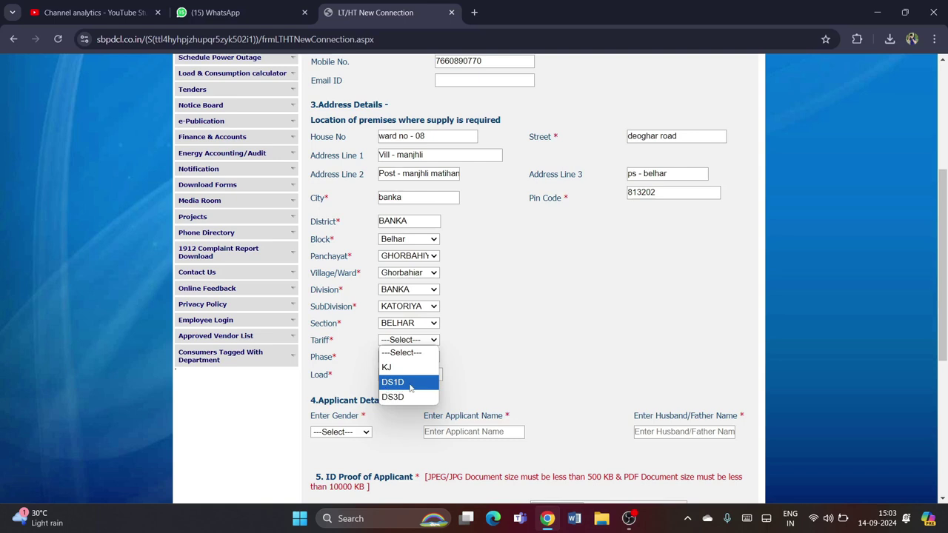
left_click(411, 385)
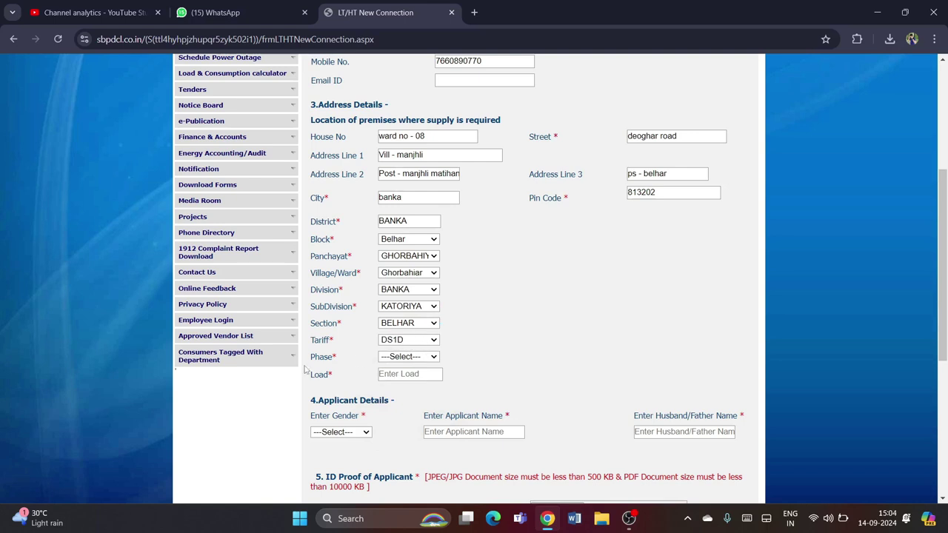
left_click(400, 356)
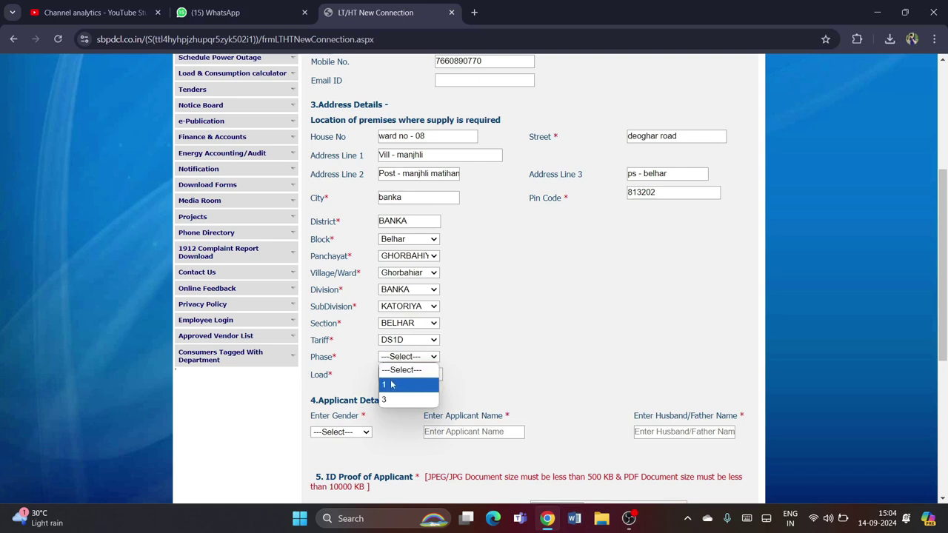
left_click(383, 385)
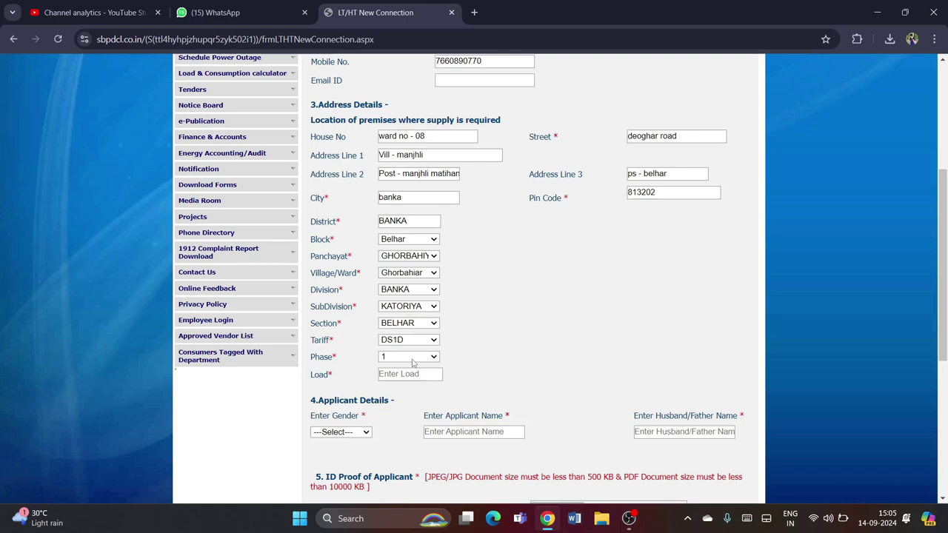
Fill the Load field with 1 from the autofill suggestion
left_click(397, 373)
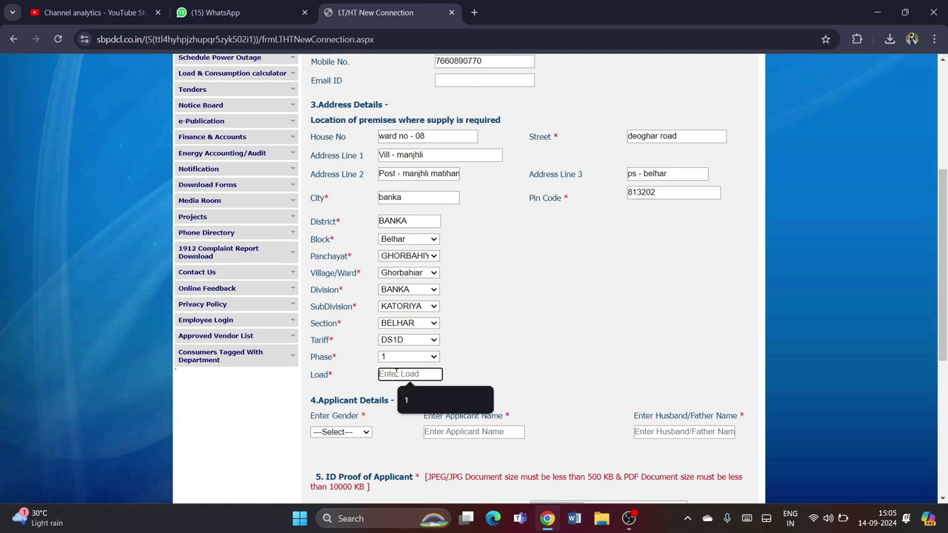
left_click(406, 398)
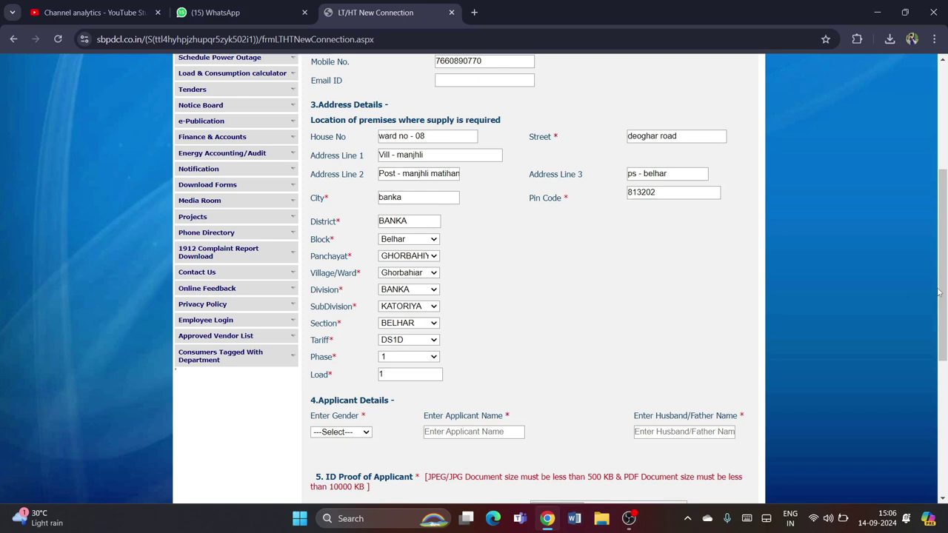
Choose Male in the applicant's Enter Gender dropdown
scroll(522, 327, "down", 2)
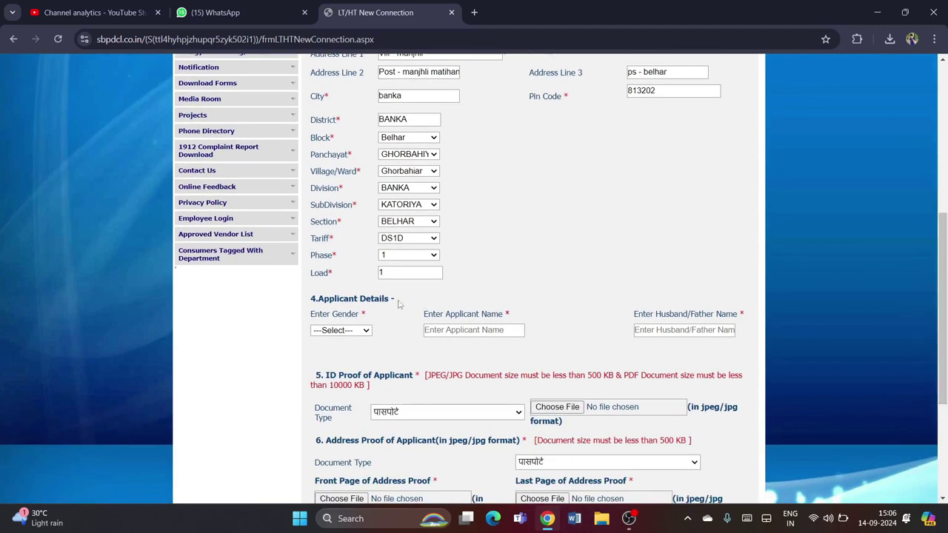
left_click(332, 331)
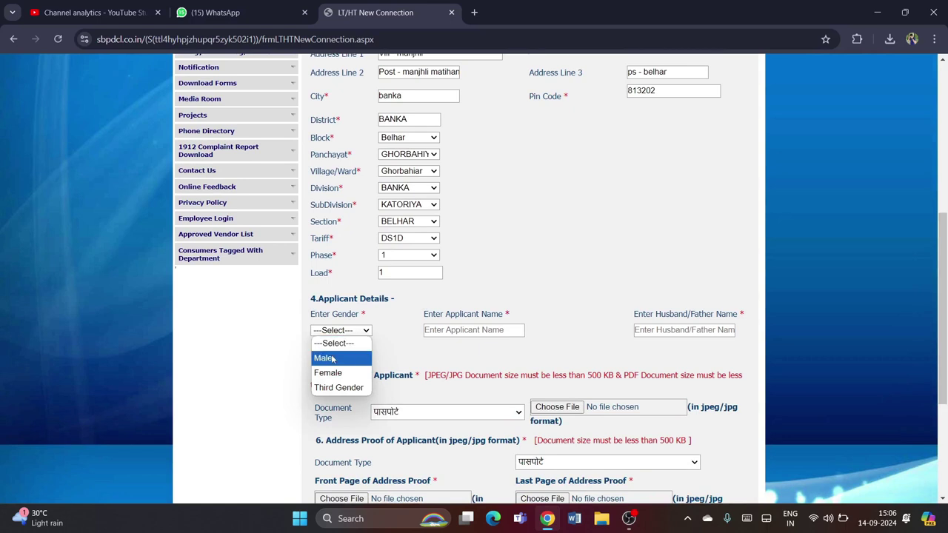
left_click(333, 357)
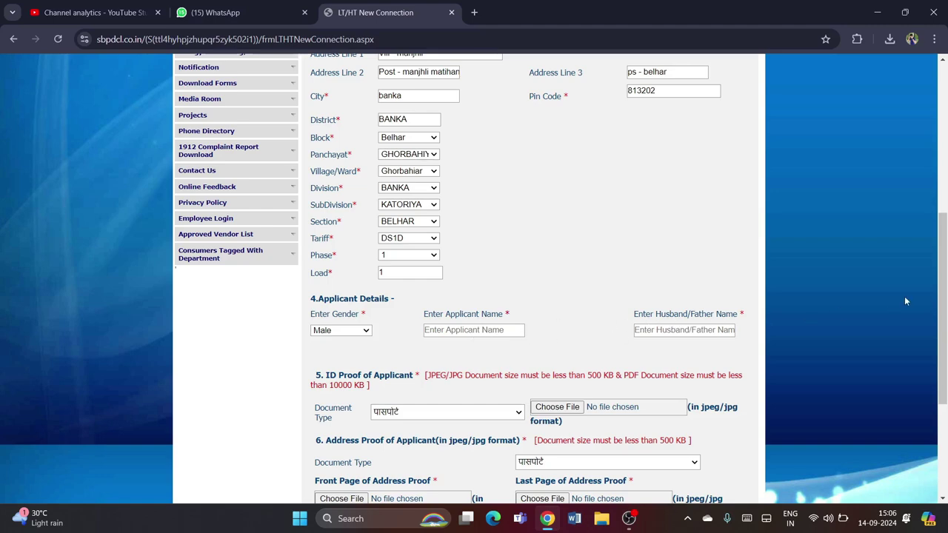
Highlight the ID Proof of Applicant heading and its 500 KB image and 10000 KB PDF limits
scroll(593, 296, "down", 2)
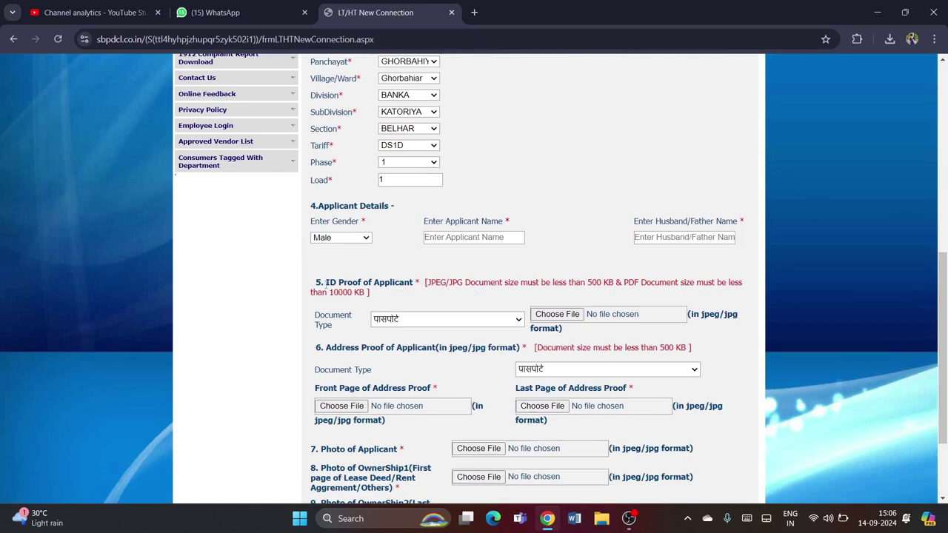
left_click_drag(326, 280, 413, 282)
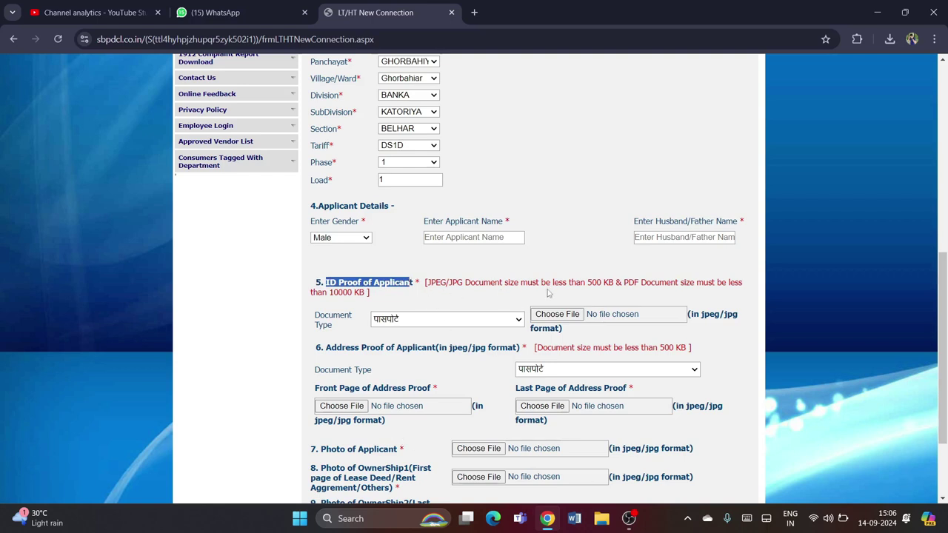
left_click(416, 277)
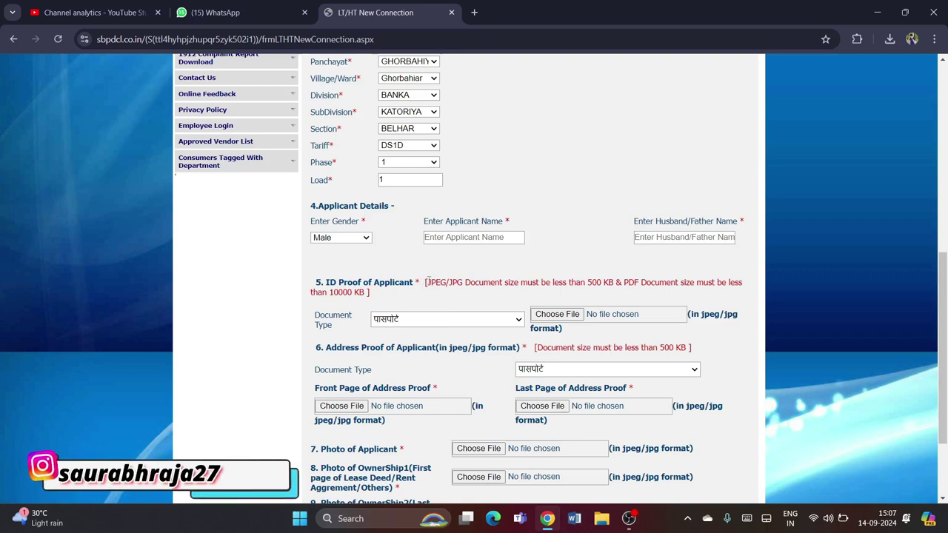
left_click_drag(428, 282, 601, 282)
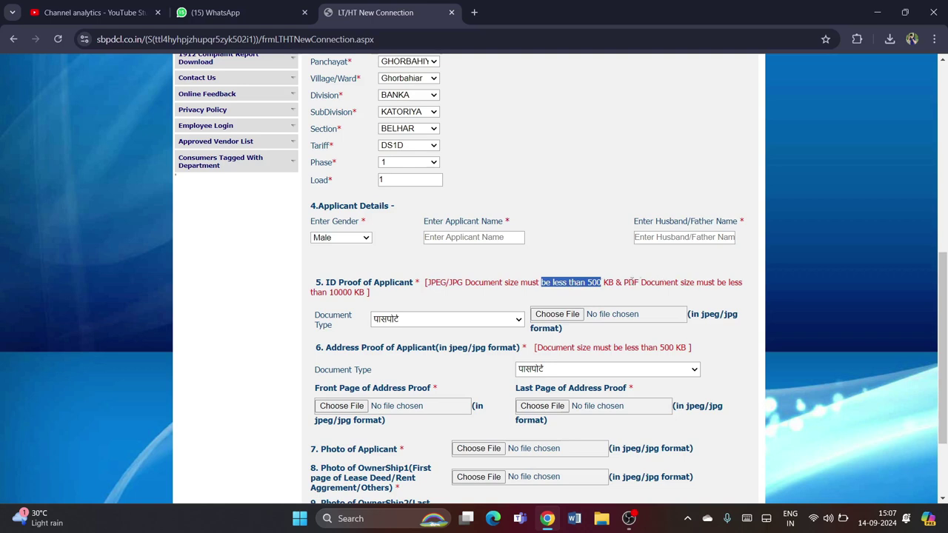
left_click_drag(354, 294, 326, 294)
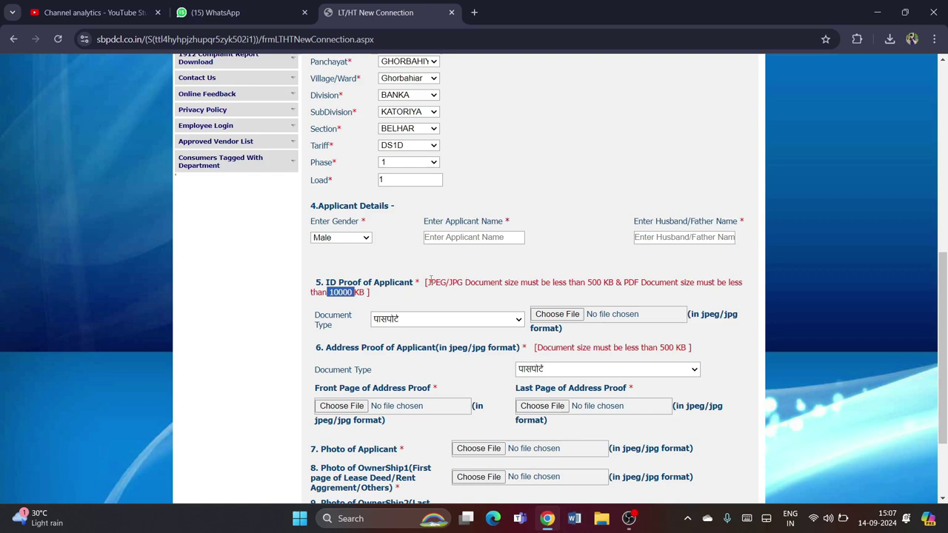
left_click_drag(618, 284, 576, 283)
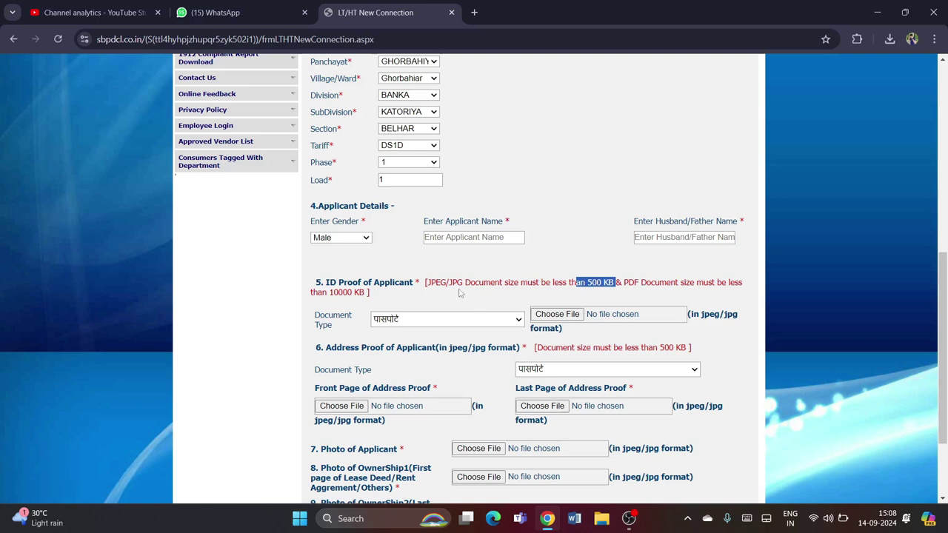
Highlight the required JPEG/JPG format and show the ID Proof document type choices
left_click(420, 283)
left_click_drag(421, 284, 463, 283)
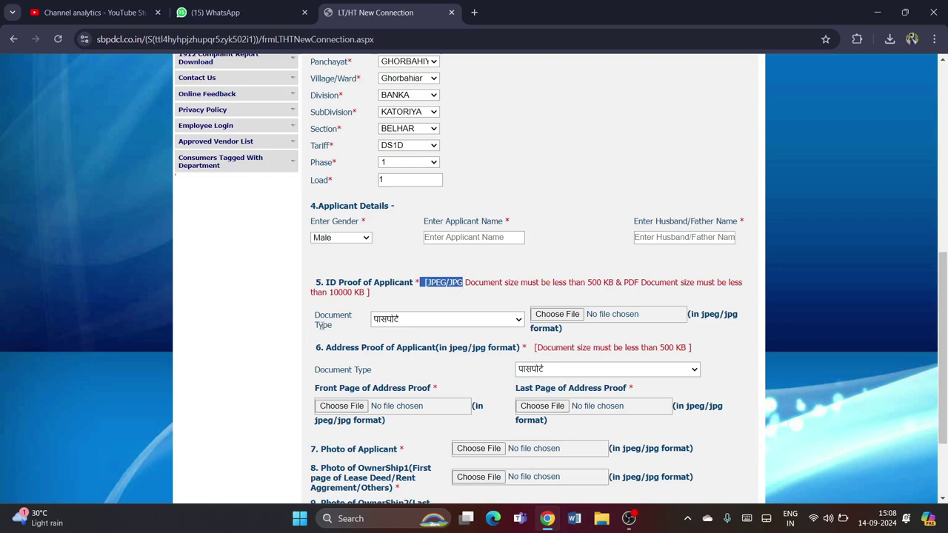
left_click(387, 323)
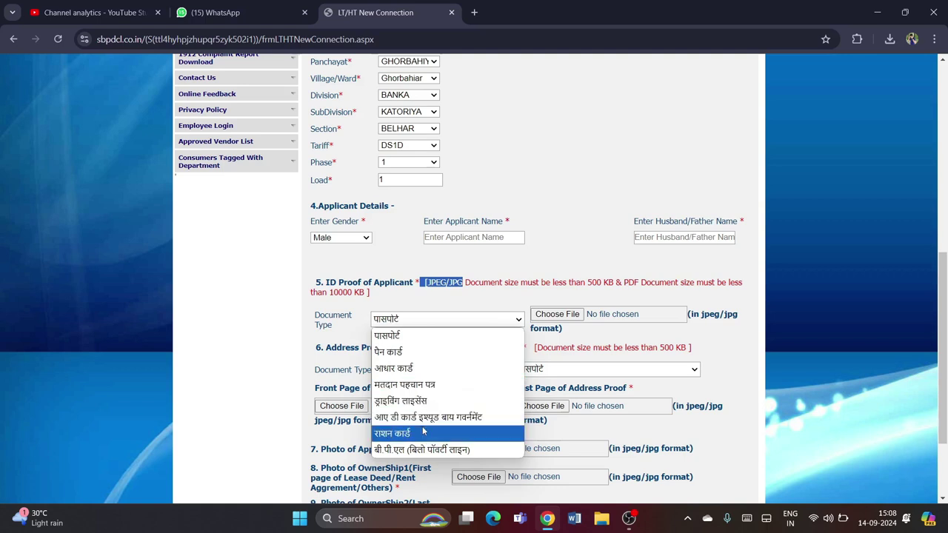
Pick आधार कार्ड from the section 5 Document Type list as the applicant's ID proof
left_click(421, 370)
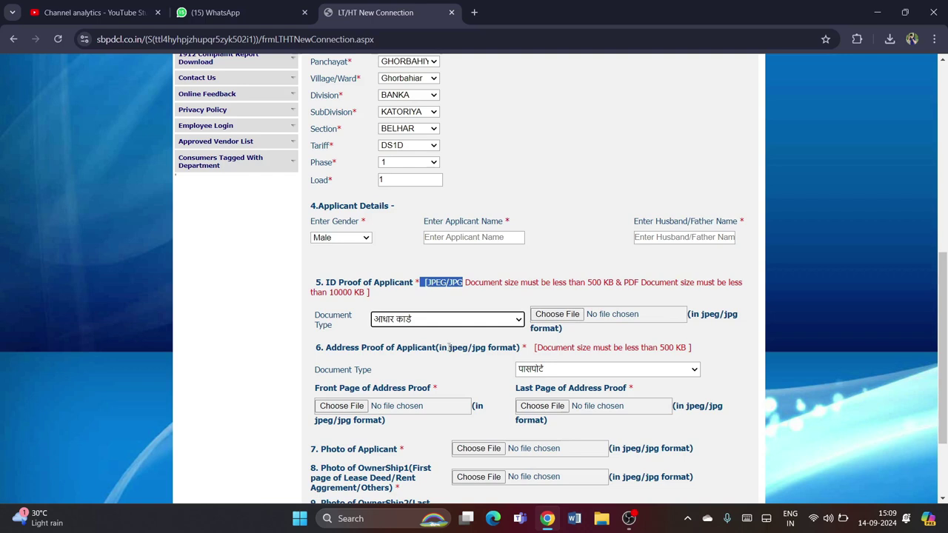
Choose आधार कार्ड in the section 6 Document Type dropdown for the address proof
double_click(666, 348)
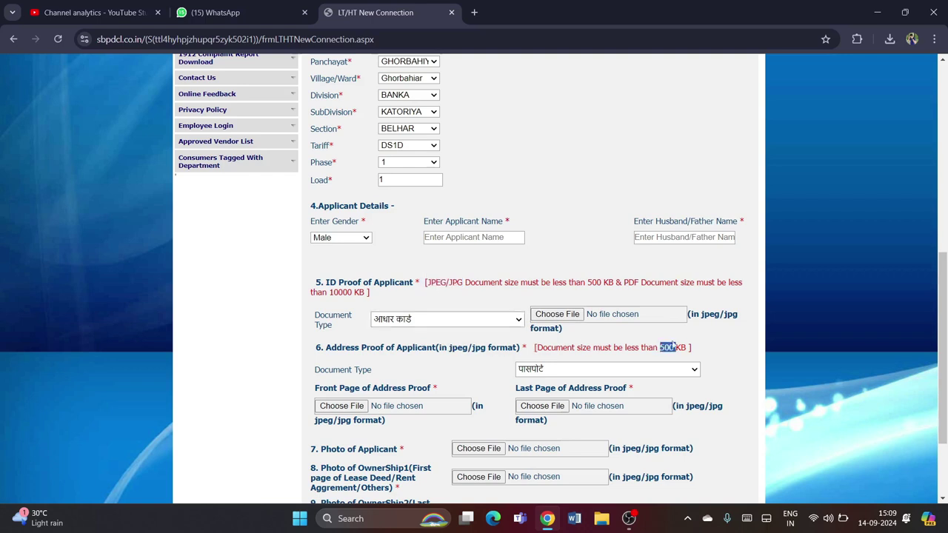
scroll(946, 317, "down", 1)
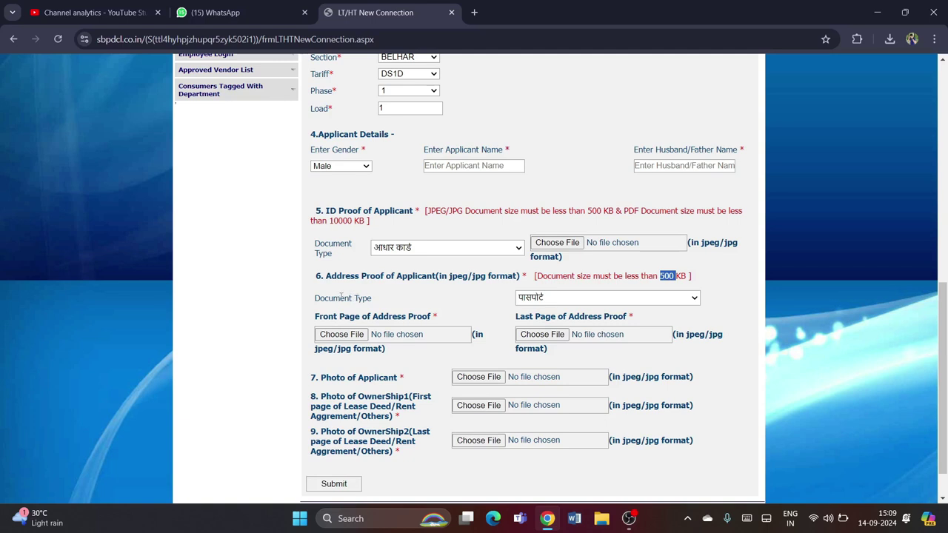
left_click(660, 300)
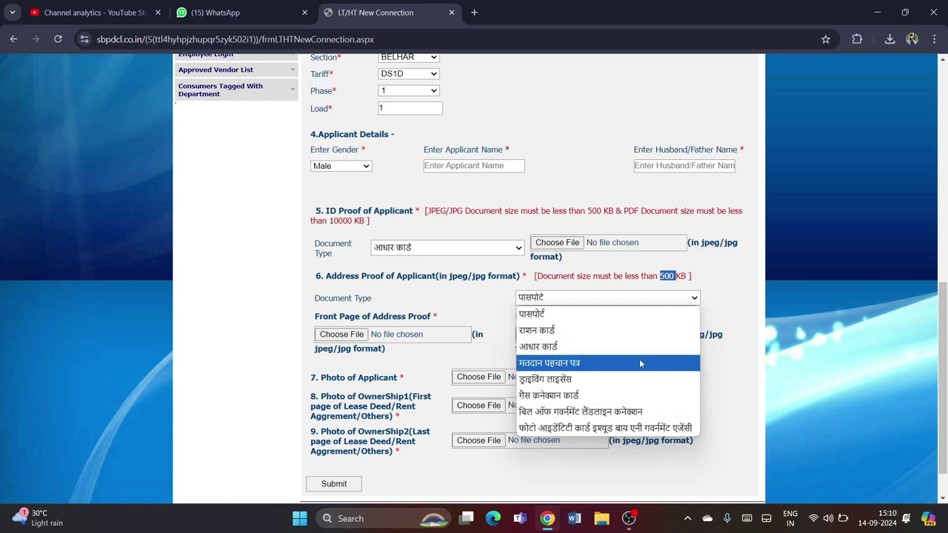
left_click(569, 346)
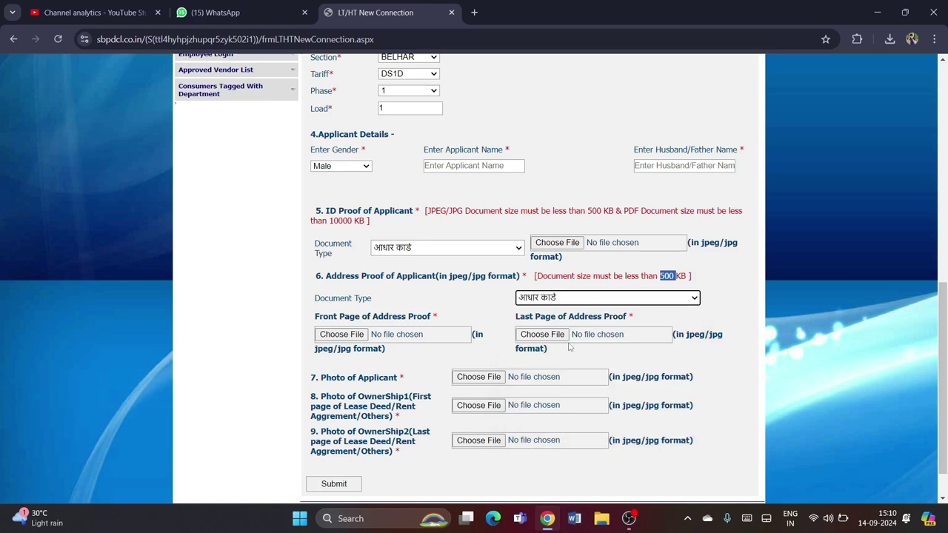
left_click_drag(945, 376, 946, 396)
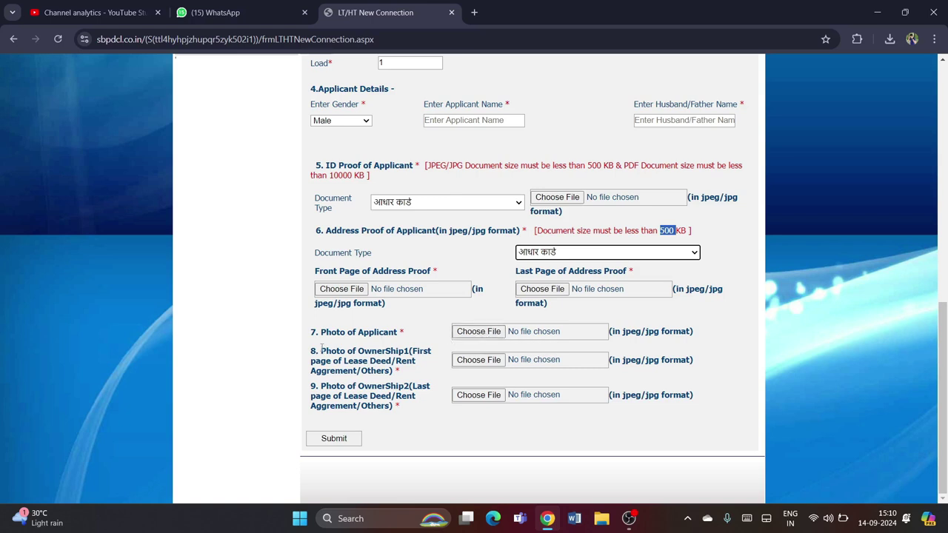
Submit the LT new connection form with the OwnerShip1 photo and documents still unattached
left_click_drag(321, 351, 390, 371)
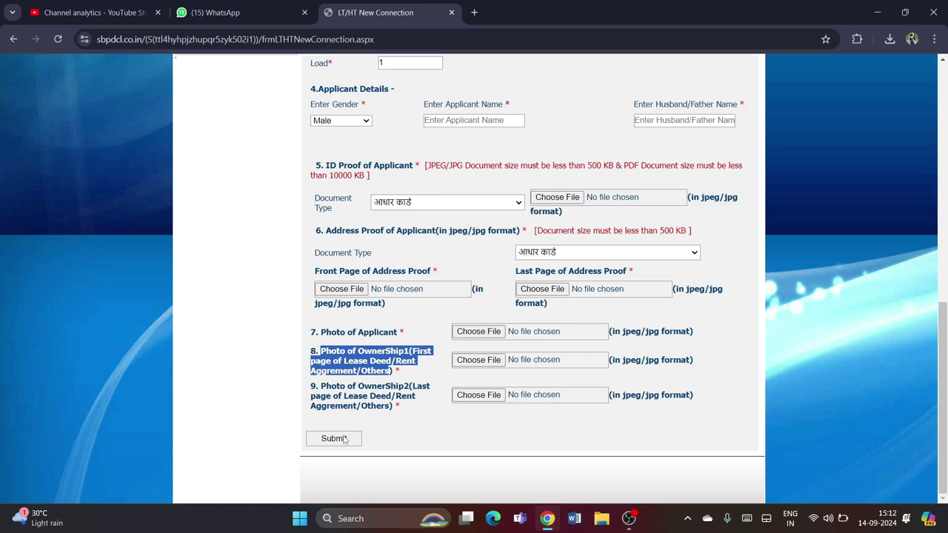
left_click(343, 439)
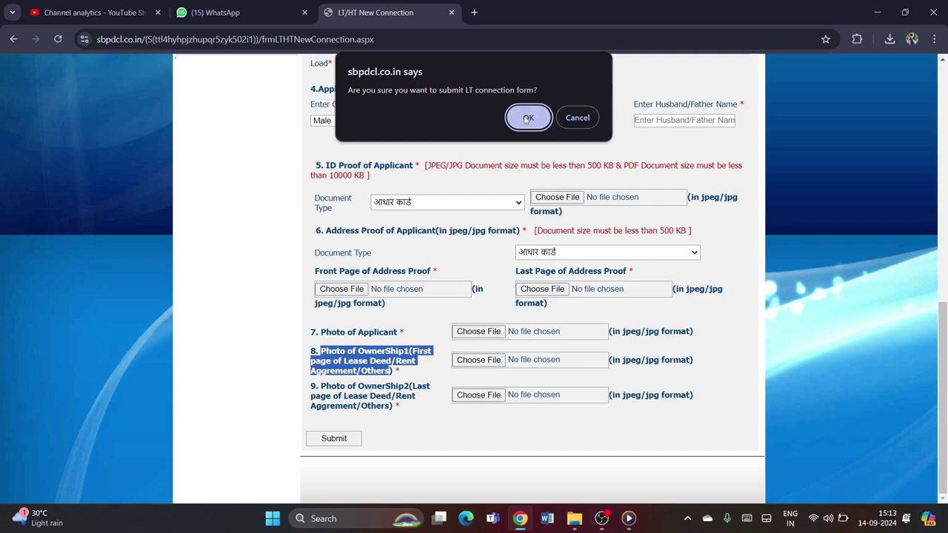
Cancel the first confirmation prompt, then submit the LT connection form again
left_click(576, 117)
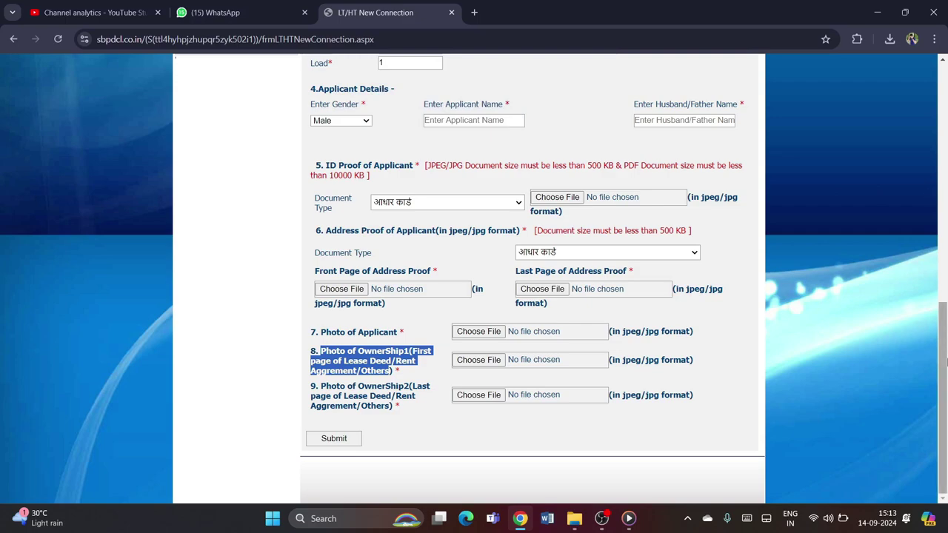
left_click_drag(946, 361, 885, 383)
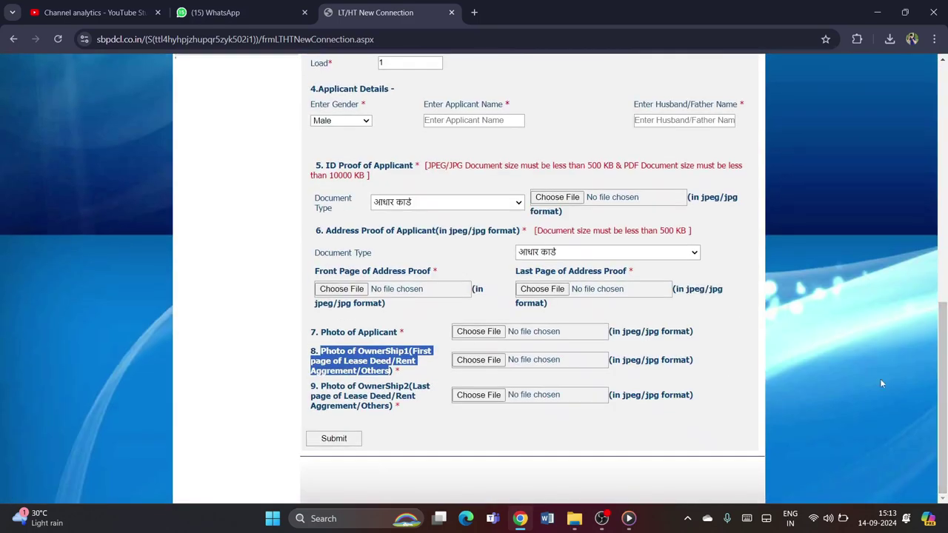
left_click(332, 440)
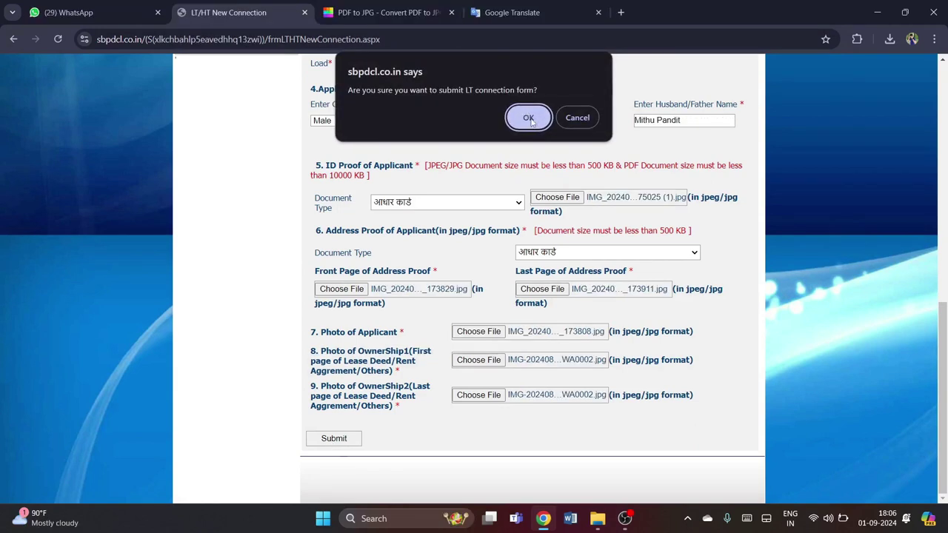
Confirm the submission and dismiss the alert announcing the new connection request number
left_click(528, 118)
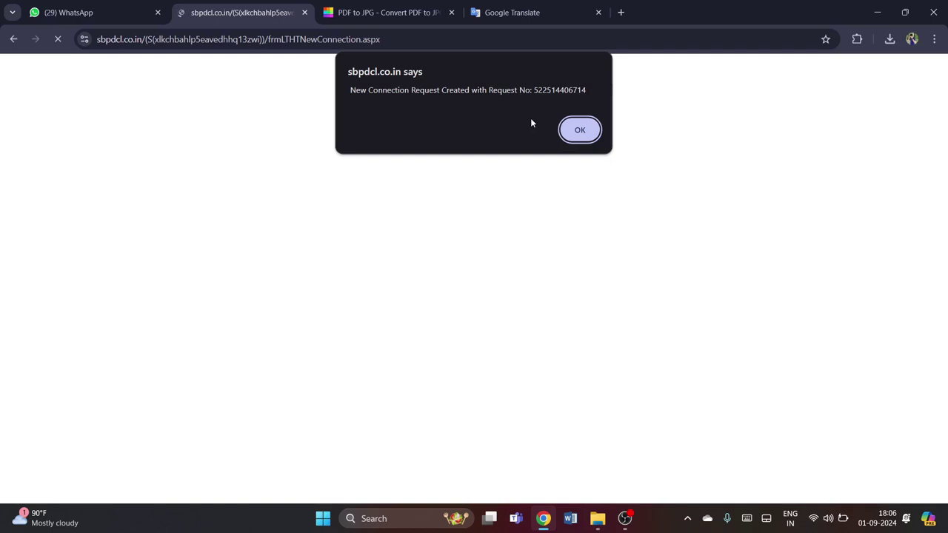
left_click(579, 129)
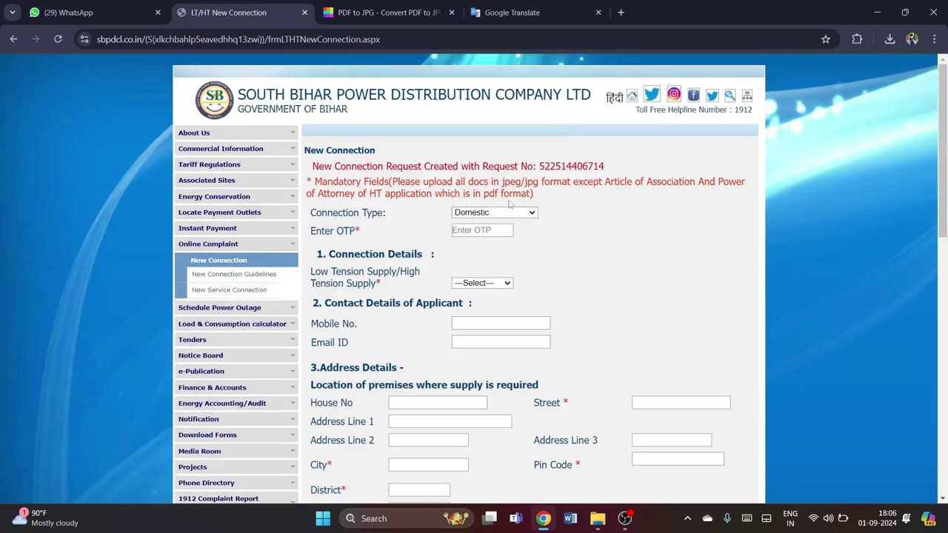